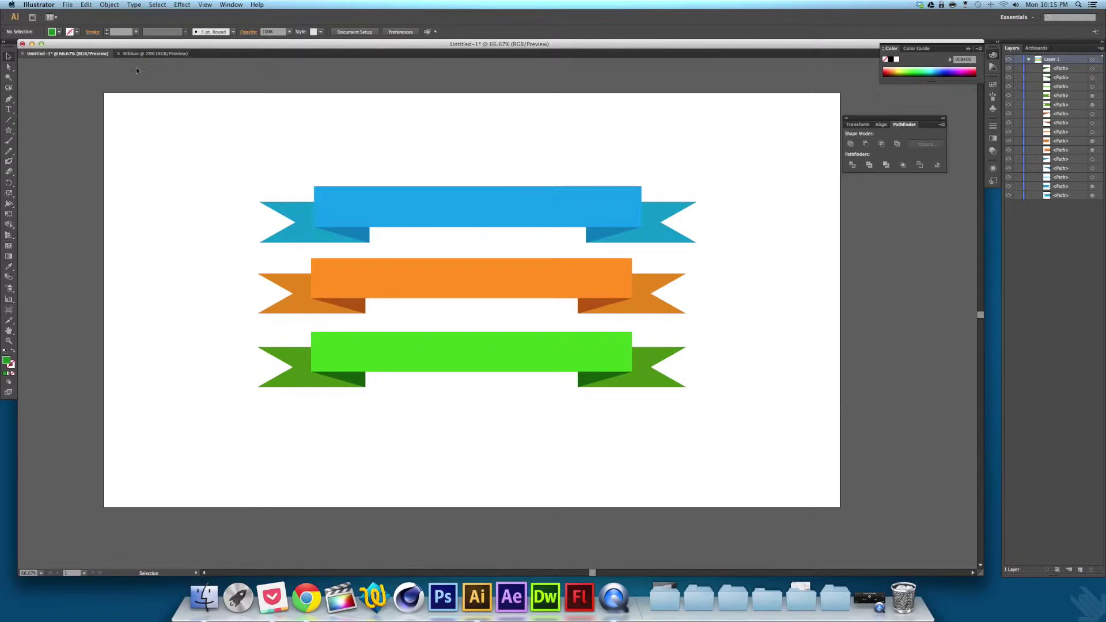
Step: Close the Ribbon document and create a new 2560 × 1440 px document named RibbonNew
click(118, 53)
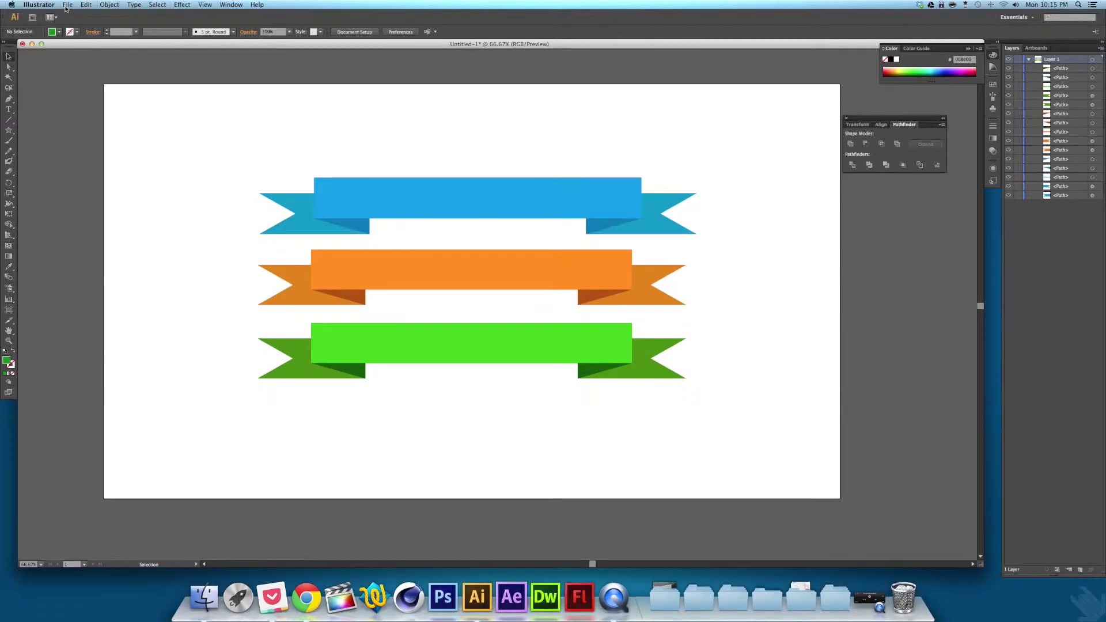
click(68, 5)
click(75, 16)
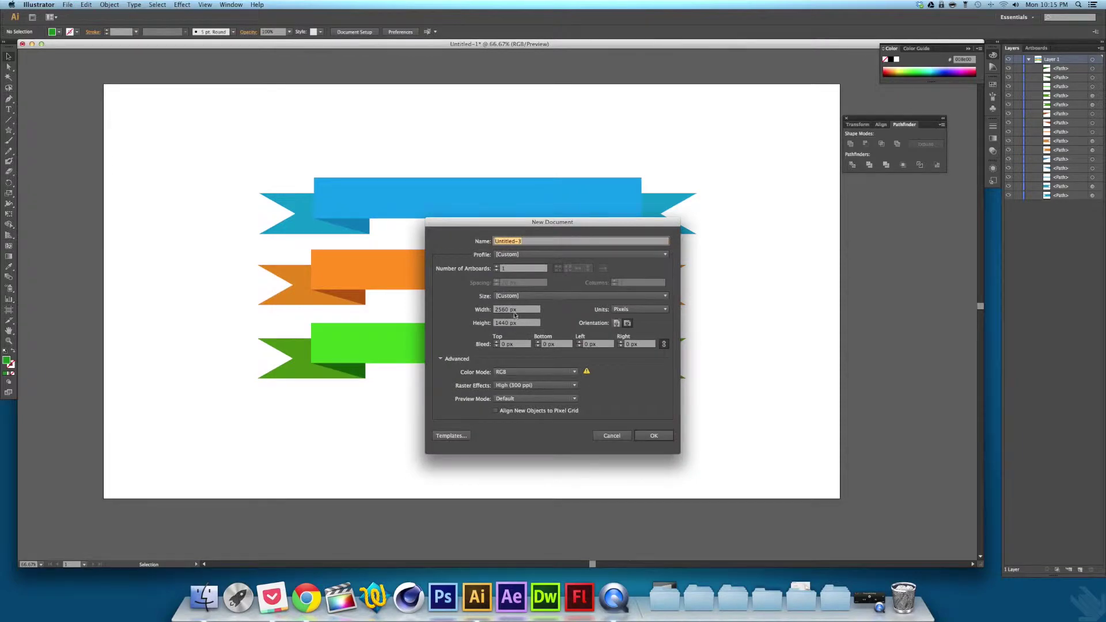
text(RibbonNew)
click(519, 313)
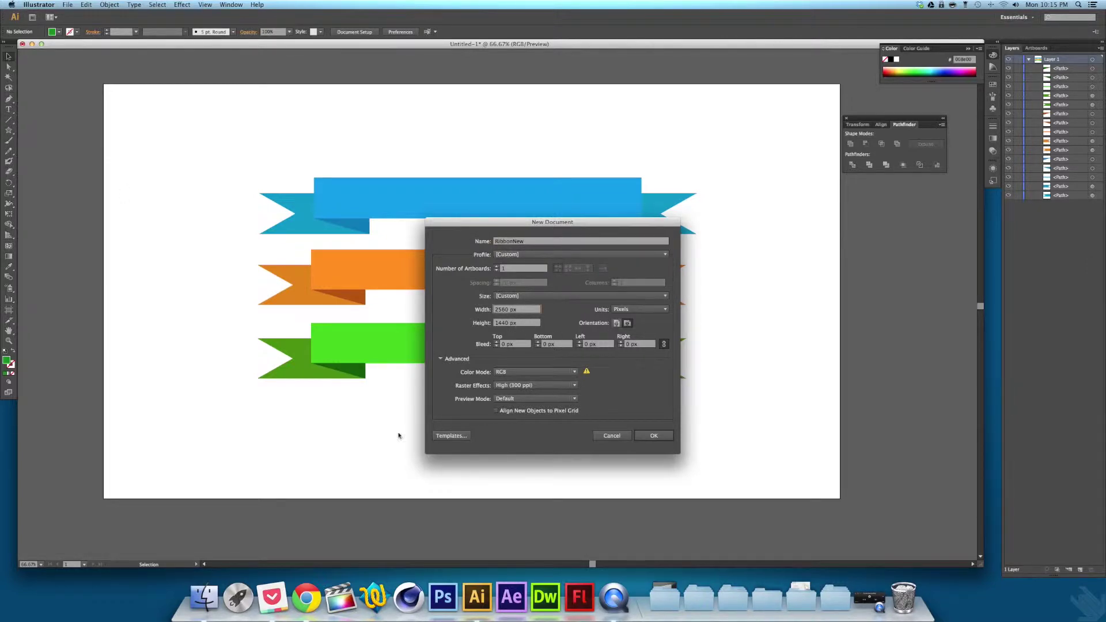
click(645, 440)
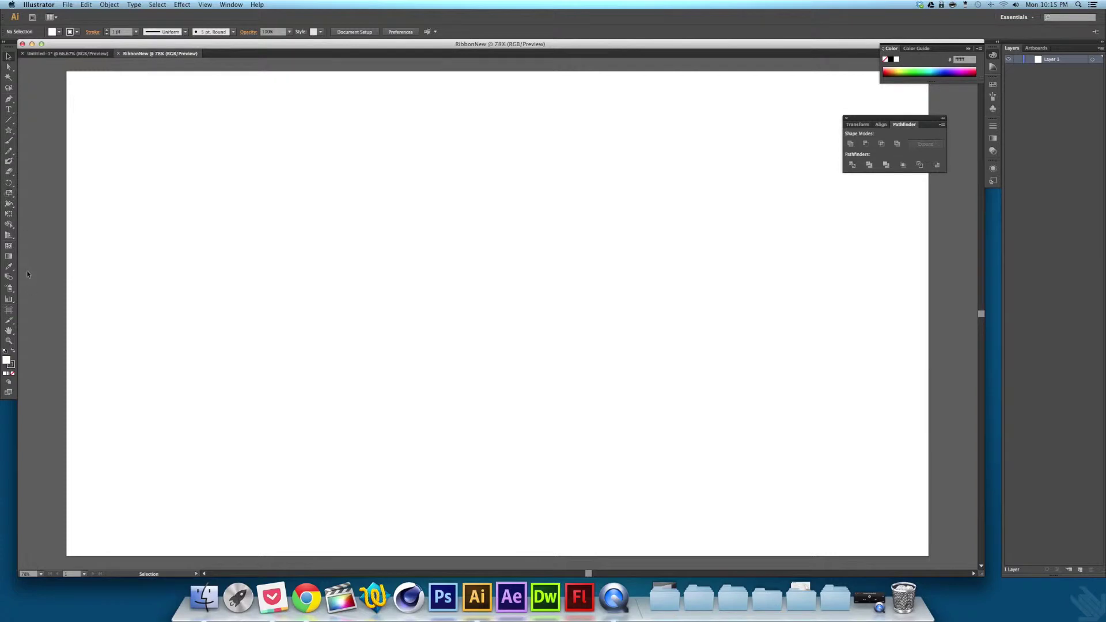
Step: Draw a long horizontal rectangle near the artboard top with no stroke
click(8, 121)
click(8, 122)
drag(8, 130, 25, 133)
mouse_move(319, 187)
mouse_down()
mouse_move(421, 233)
mouse_move(684, 253)
mouse_move(672, 233)
mouse_up()
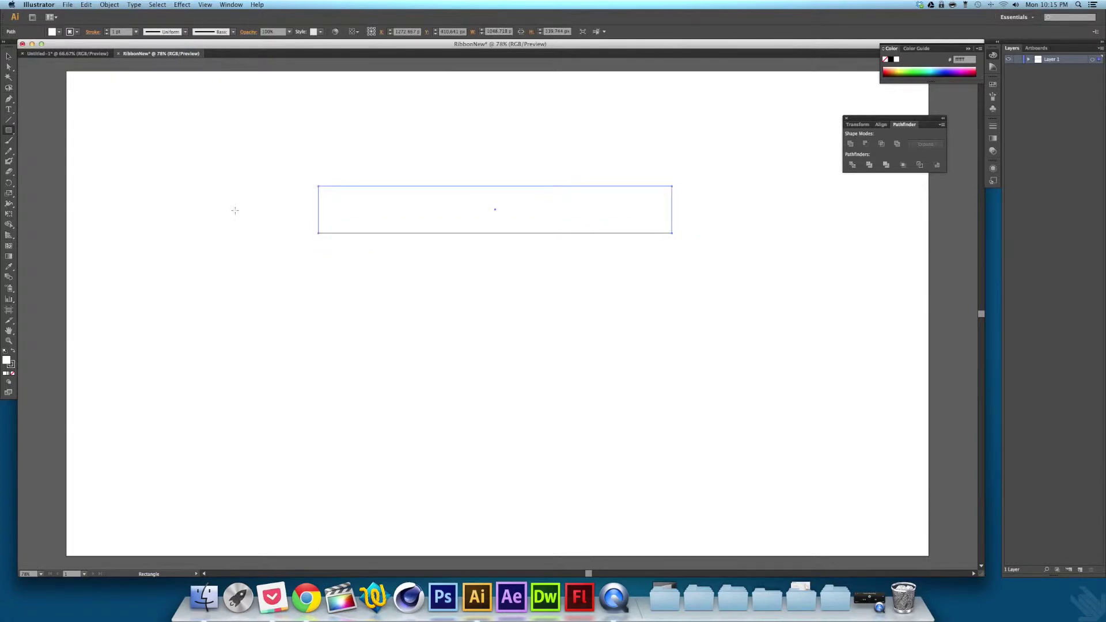
click(12, 351)
click(11, 365)
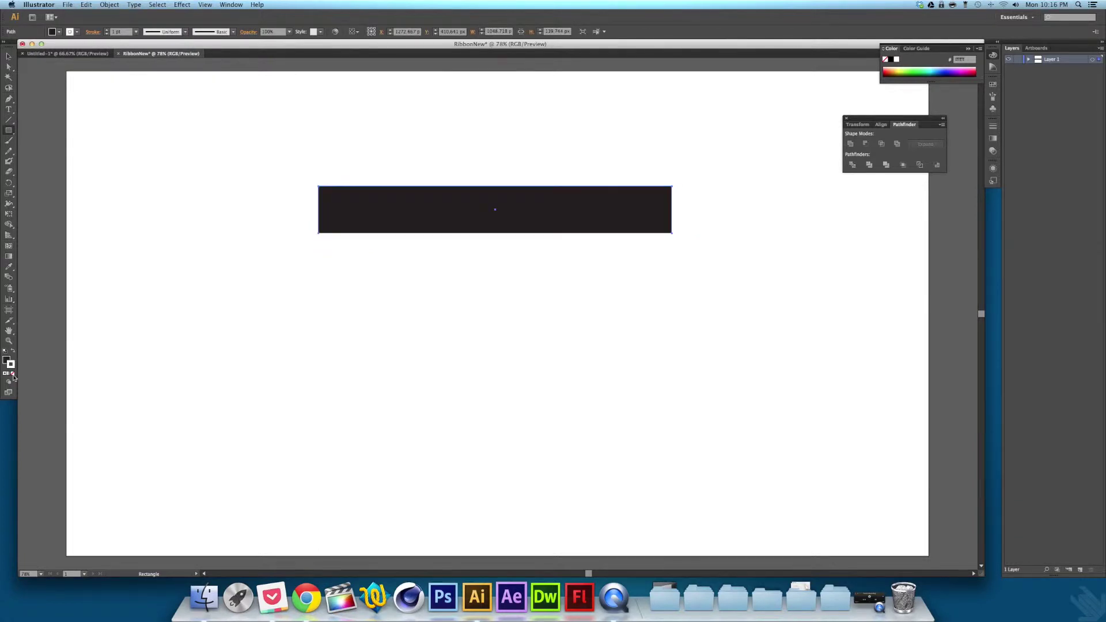
click(13, 373)
Step: Fill the rectangle with a strong, fully saturated red
click(6, 359)
double_click(7, 361)
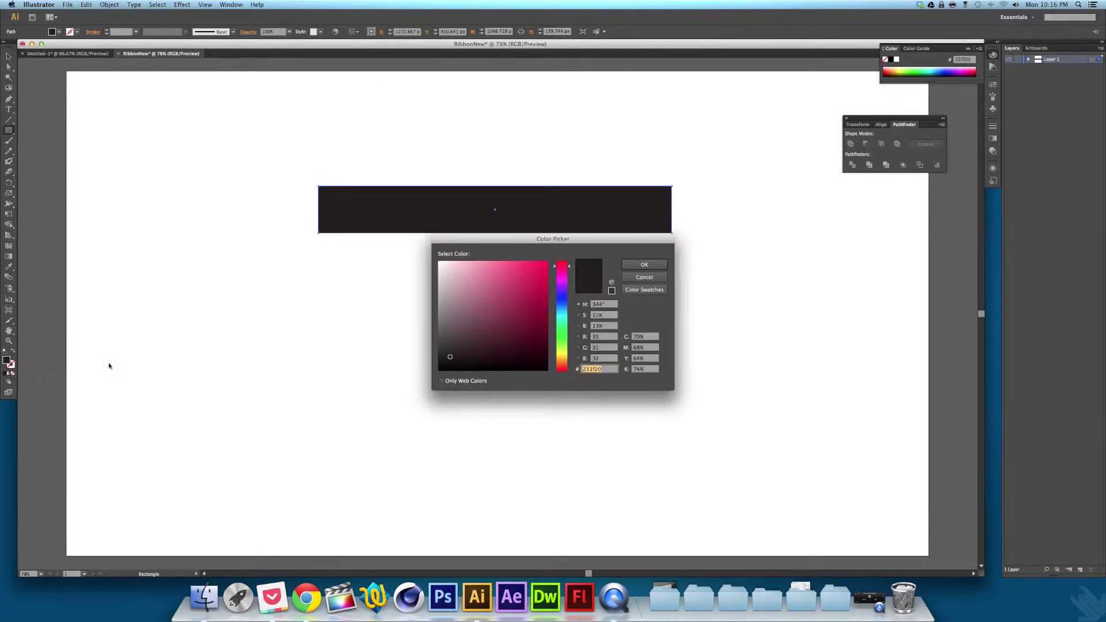
click(558, 361)
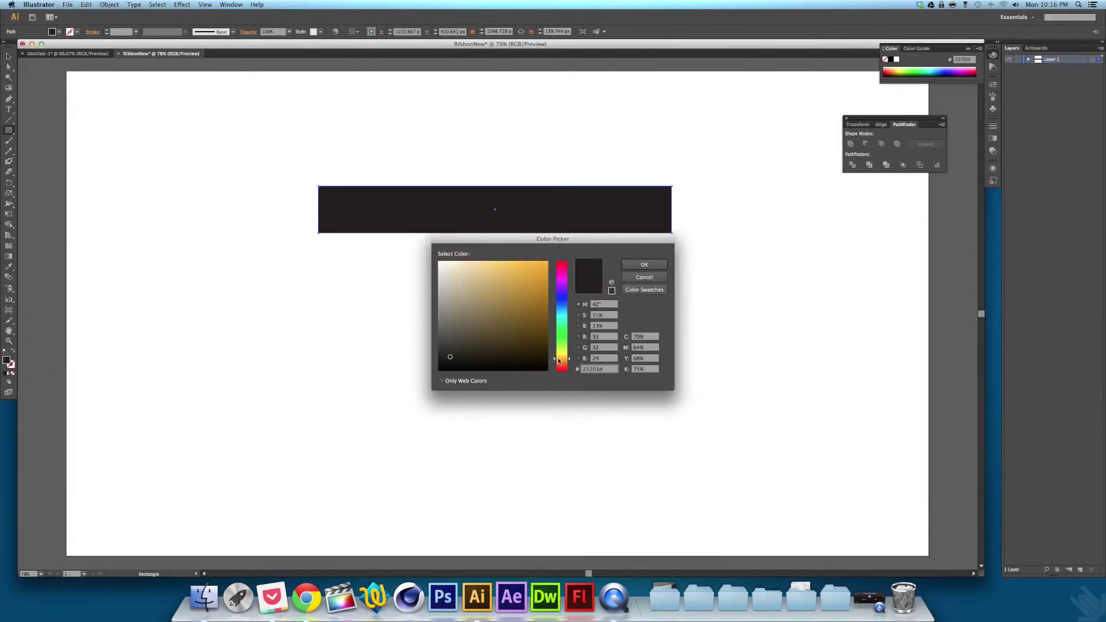
drag(558, 362, 559, 343)
key(BackSpace)
key(BackSpace)
key(BackSpace)
key(BackSpace)
key(BackSpace)
key(BackSpace)
text(1c1e1b)
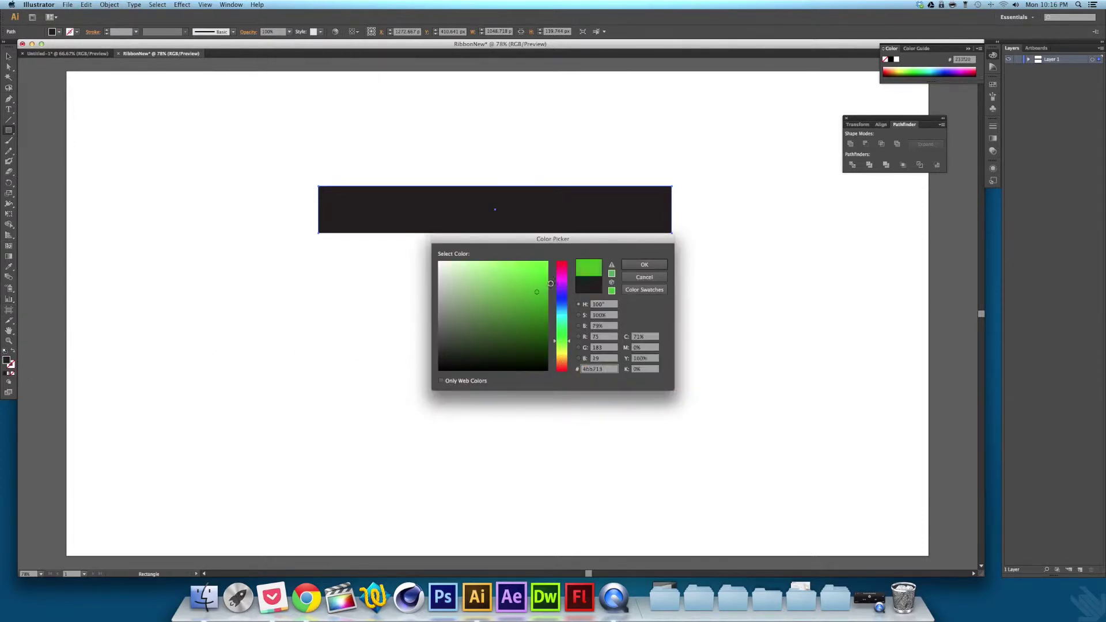
click(546, 285)
click(562, 262)
click(548, 283)
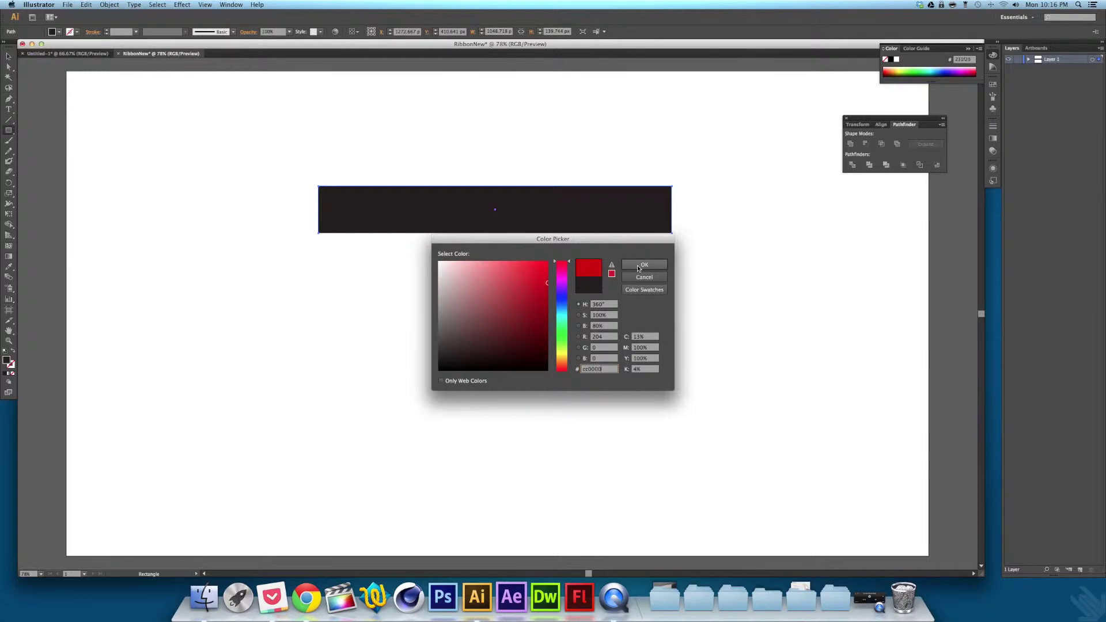
click(639, 266)
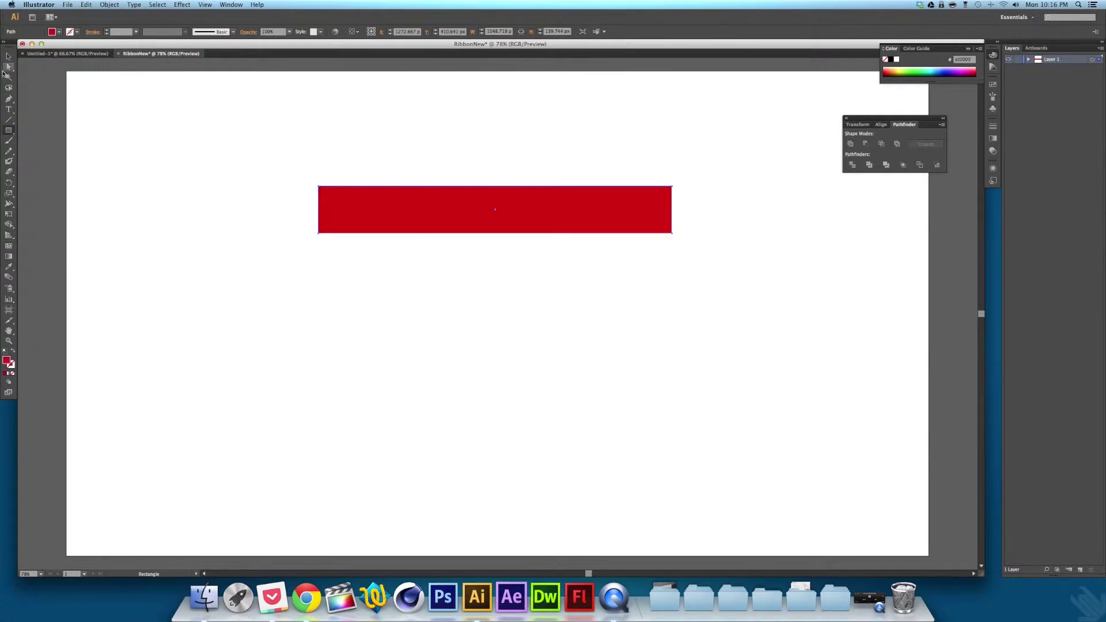
Step: Make the red rectangle shorter by raising its bottom edge
key(v)
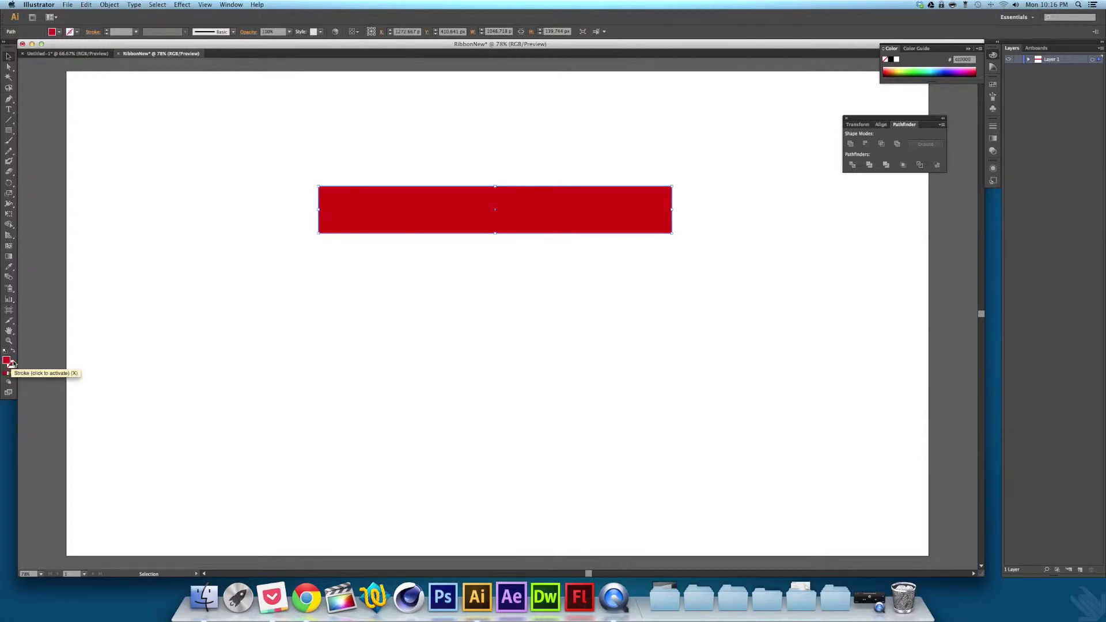
click(340, 262)
click(361, 230)
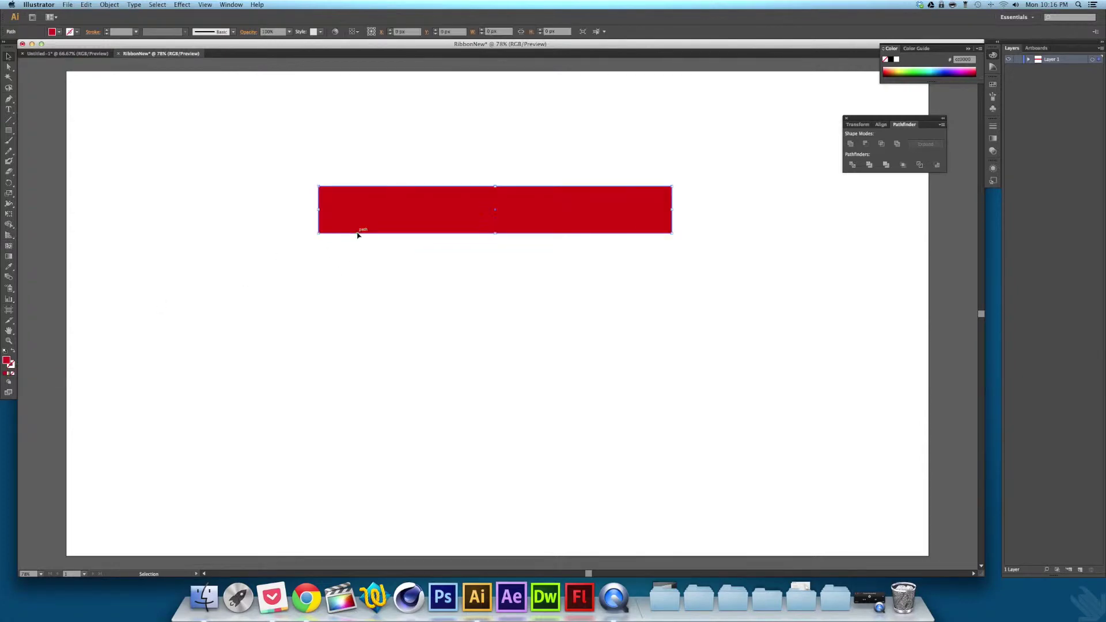
drag(496, 233, 497, 223)
click(489, 252)
click(363, 213)
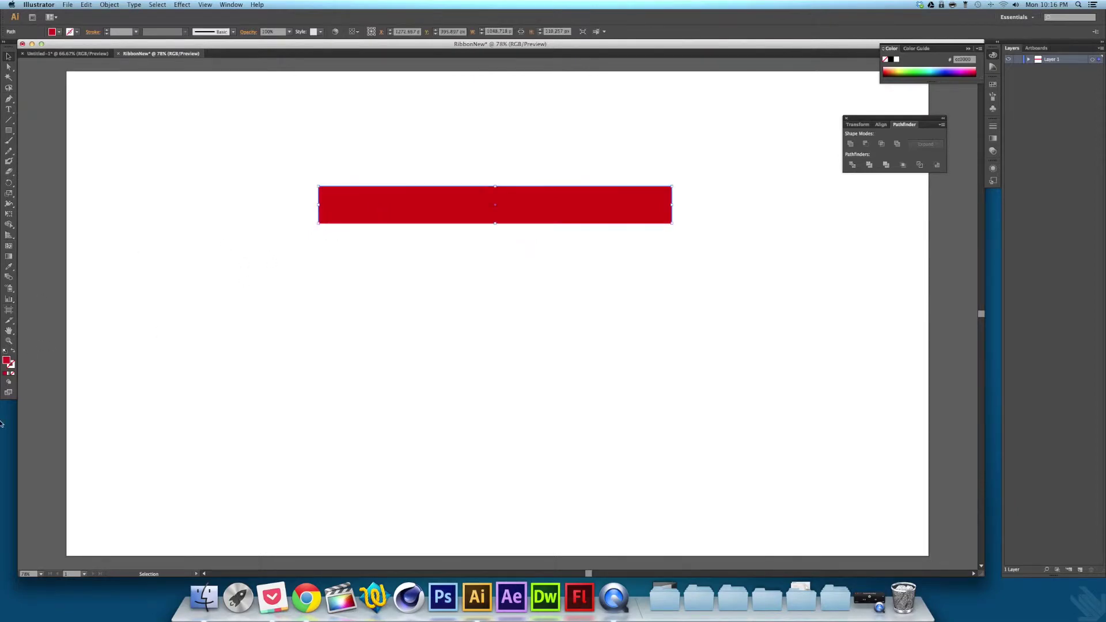
Step: Brighten the rectangle's red fill
double_click(6, 360)
drag(533, 282, 551, 271)
click(631, 265)
click(466, 314)
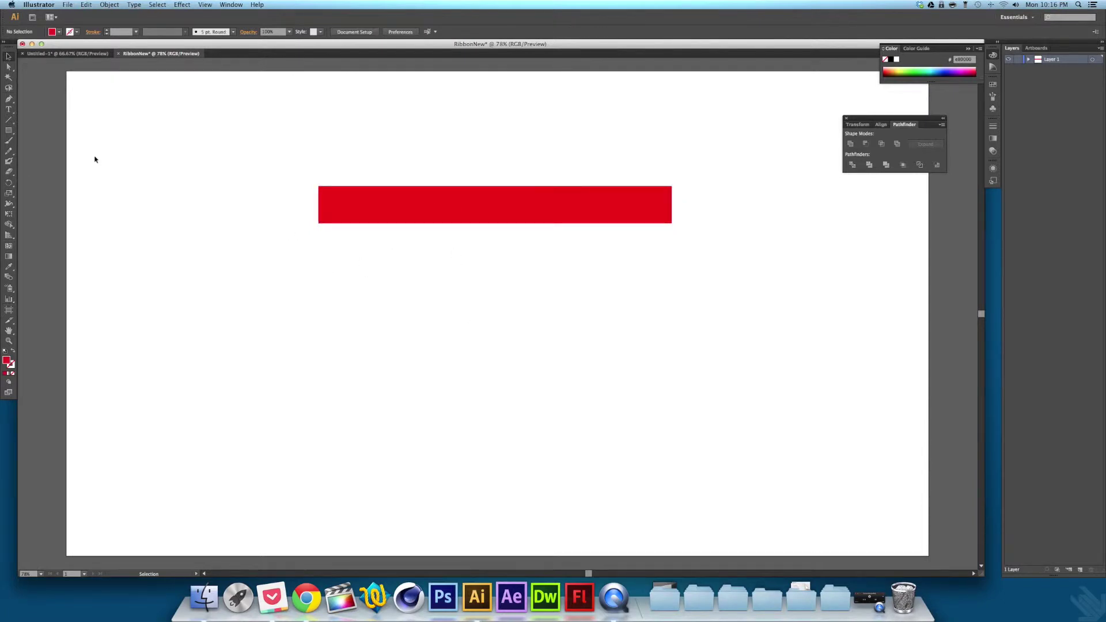
Step: Draw a triangle with the Pen tool at the rectangle's bottom-left corner
click(9, 99)
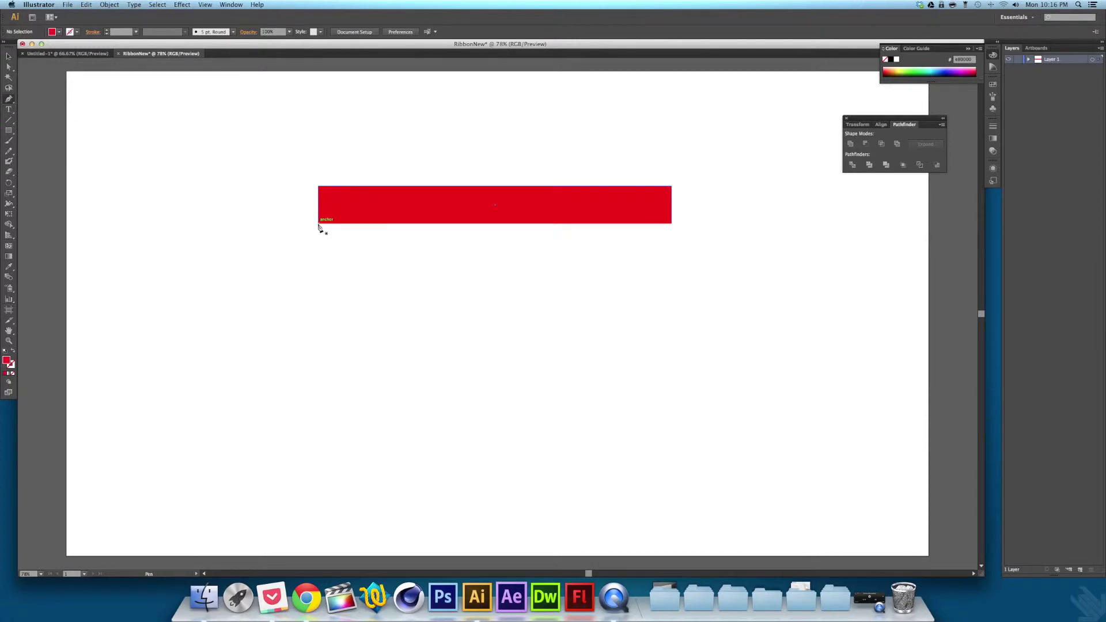
drag(319, 227, 363, 228)
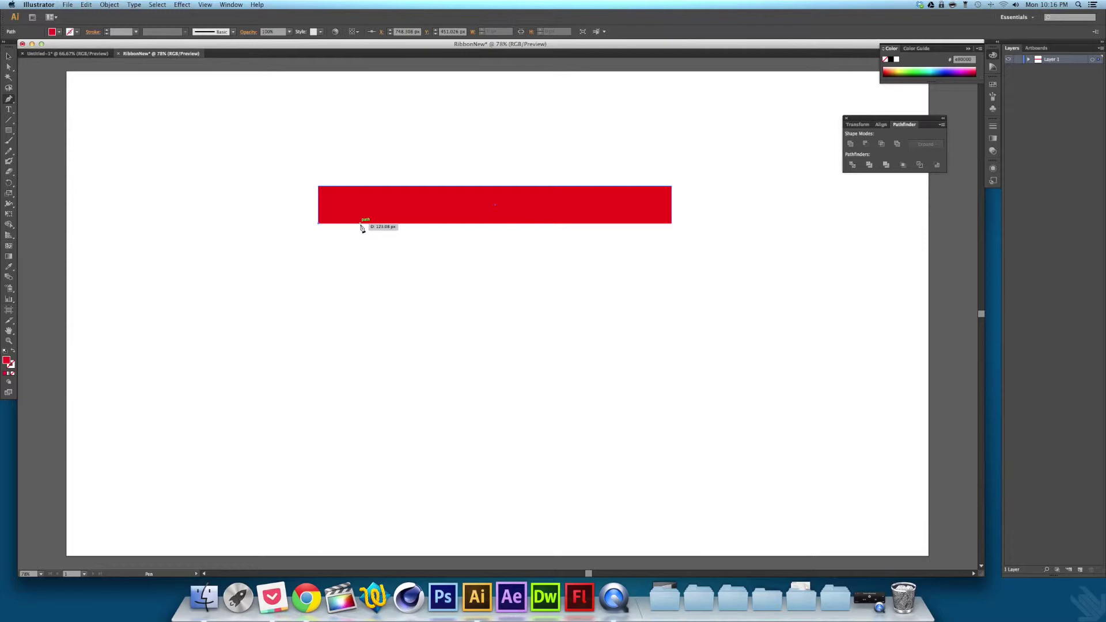
mouse_move(363, 229)
mouse_down()
mouse_move(364, 250)
mouse_move(365, 241)
mouse_up()
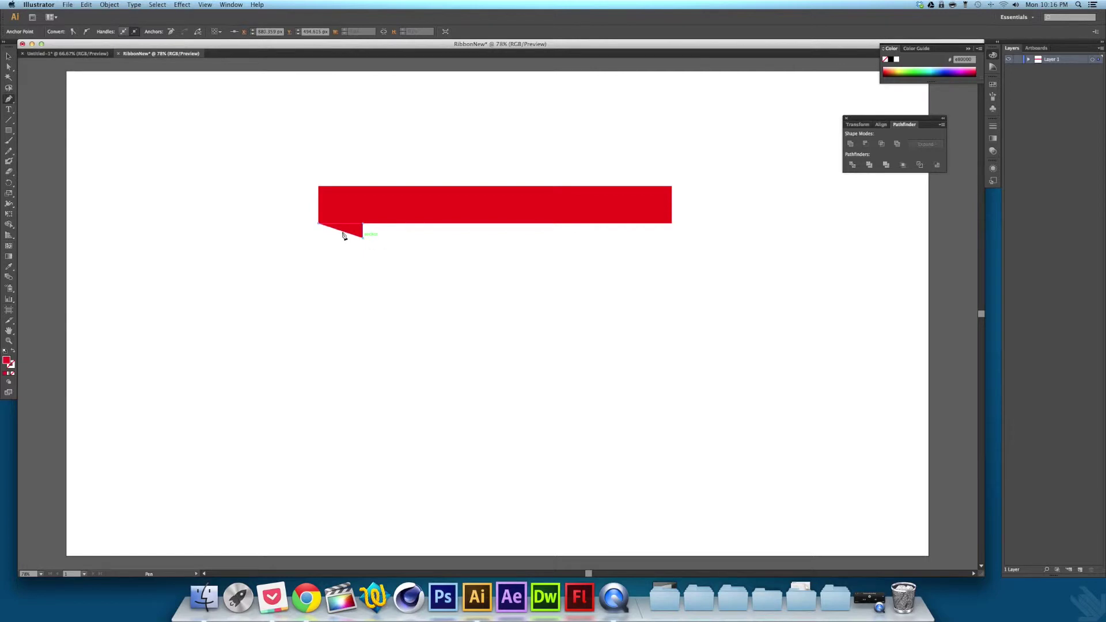
click(321, 225)
click(8, 56)
click(388, 242)
Step: Fill the triangle with a darker red
click(336, 227)
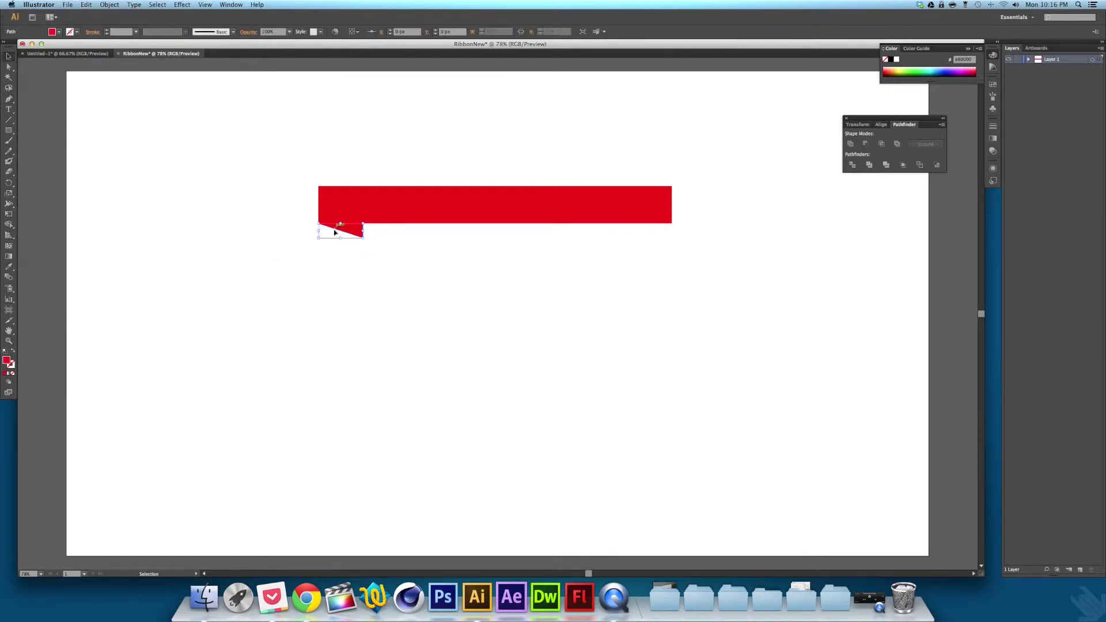
double_click(7, 362)
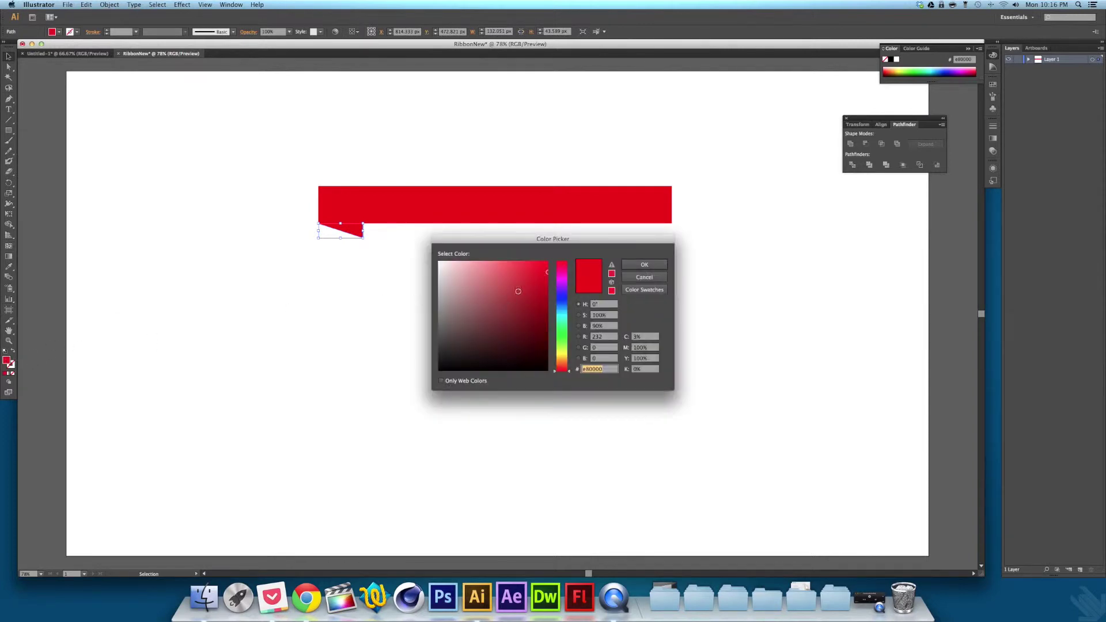
drag(542, 295, 557, 304)
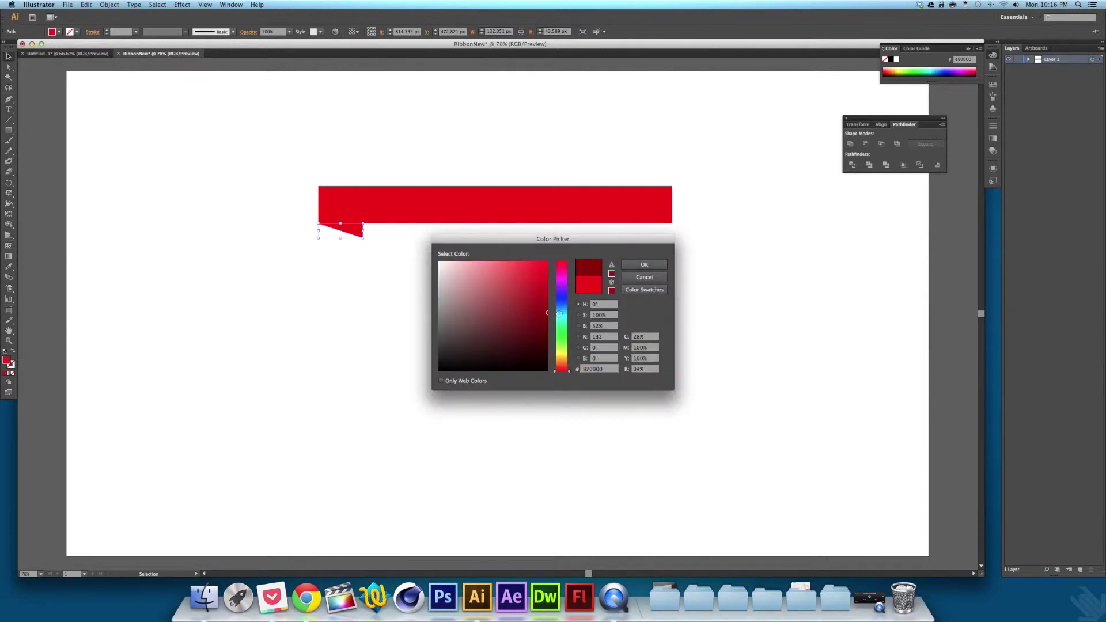
click(635, 266)
click(425, 294)
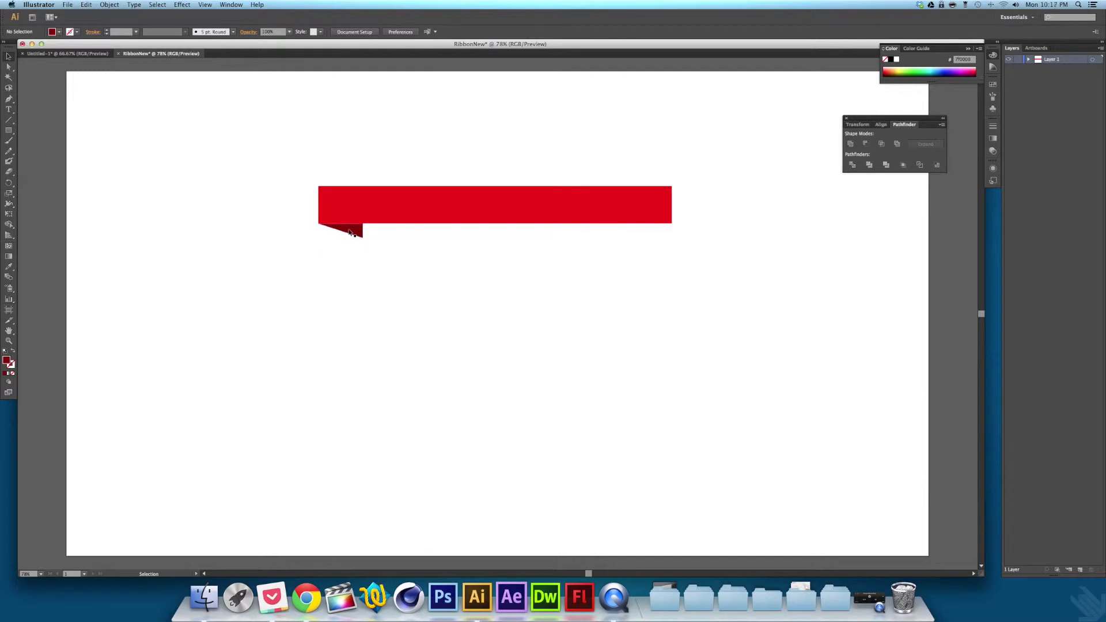
Step: Copy the fold to the right end, reflect it on the vertical axis, and duplicate the ribbon face
drag(349, 232, 660, 233)
click(110, 4)
mouse_move(132, 15)
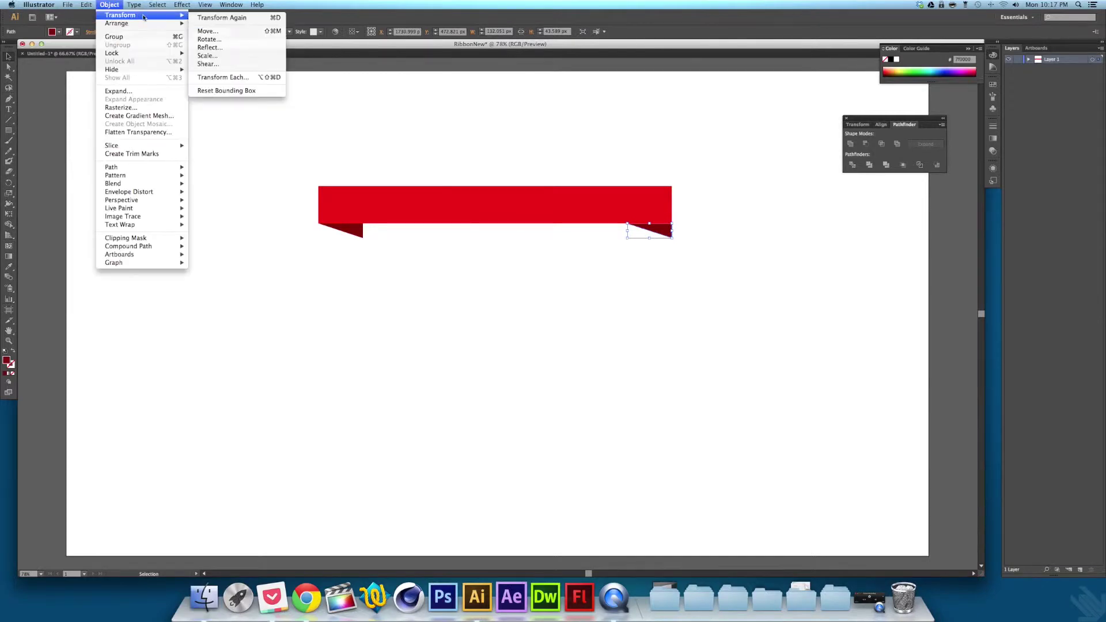
click(207, 47)
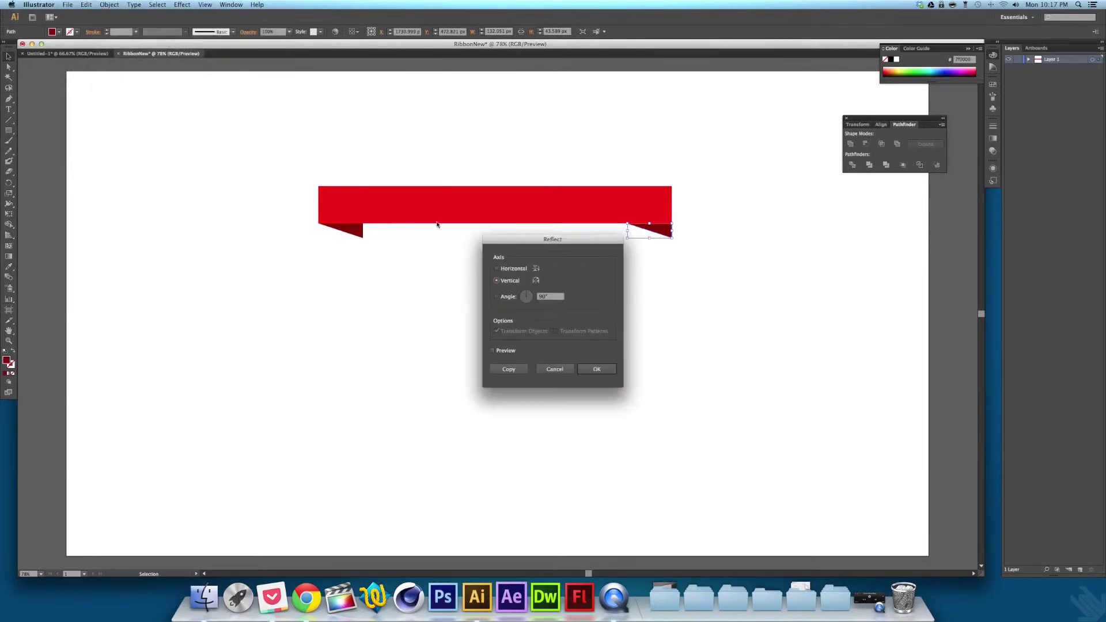
click(598, 369)
click(645, 346)
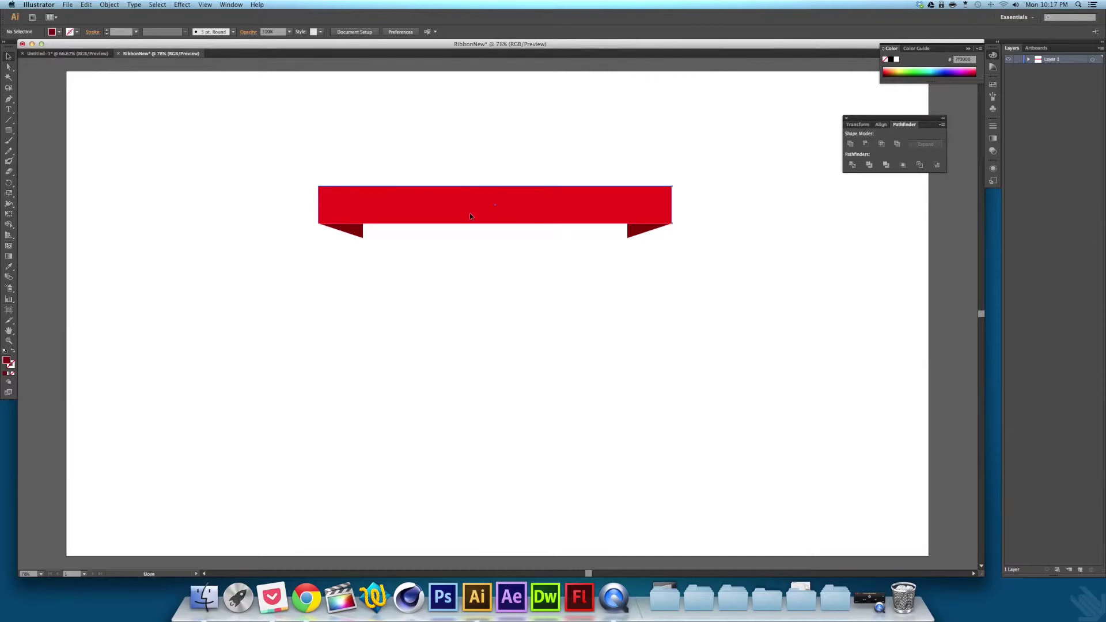
drag(469, 213, 337, 308)
Step: Shorten the duplicated rectangle into a block at the ribbon's left end
click(486, 342)
drag(178, 301, 316, 219)
click(460, 337)
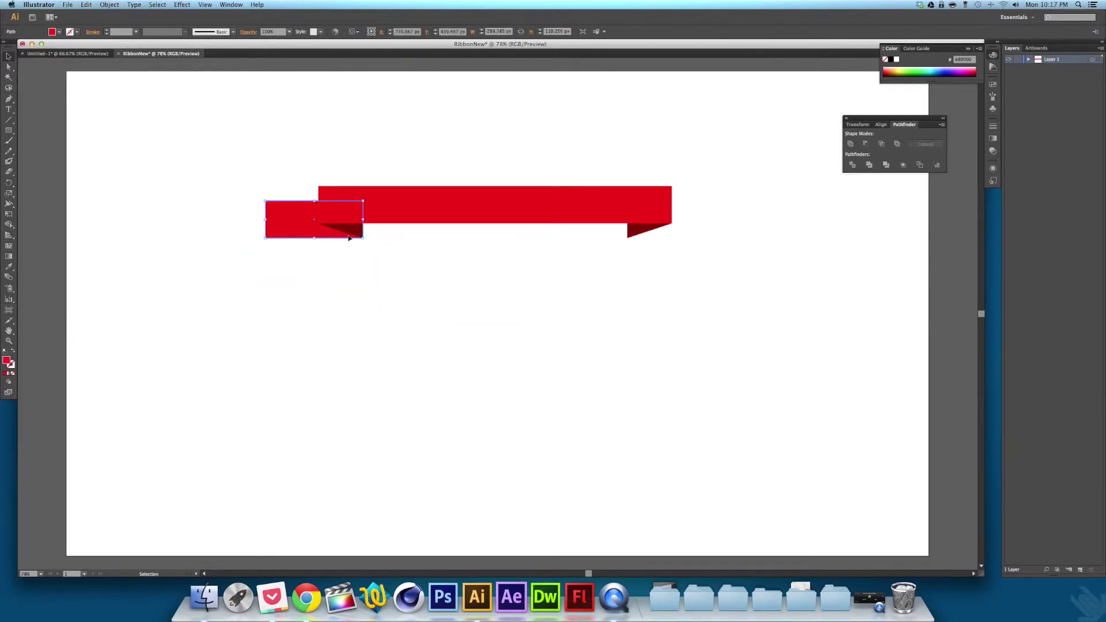
Step: Send the end block behind the ribbon and move it to the bottom in Layers
key(super+shift+bracketleft)
click(362, 246)
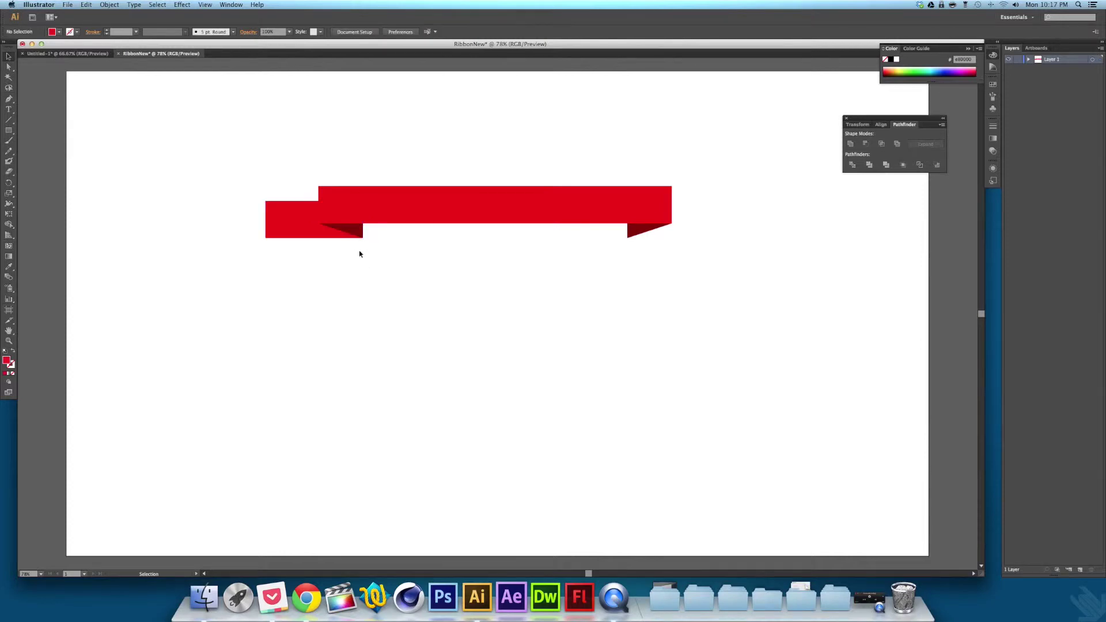
click(316, 235)
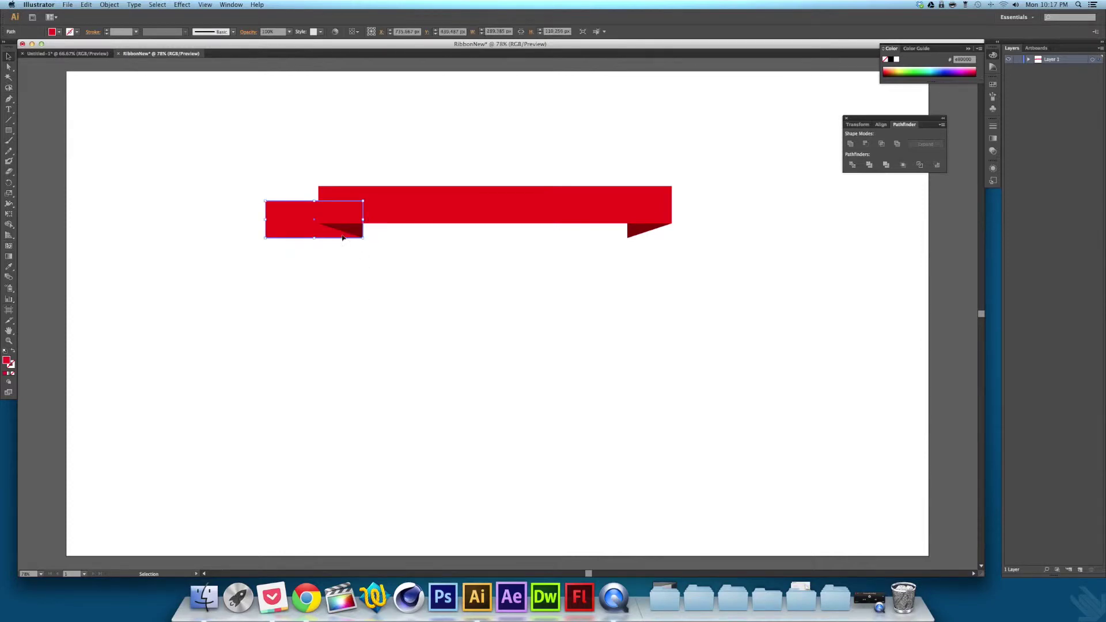
click(363, 265)
click(286, 228)
click(1029, 60)
mouse_move(1070, 87)
mouse_down()
mouse_move(1068, 110)
mouse_move(1069, 99)
mouse_up()
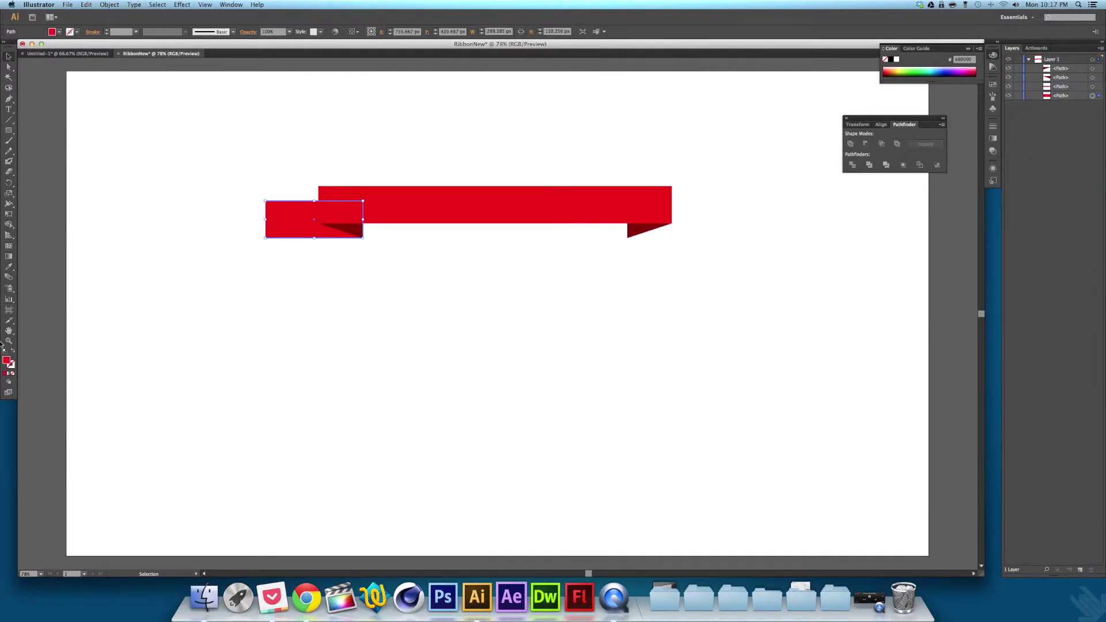
Step: Darken the end block's red fill
double_click(7, 360)
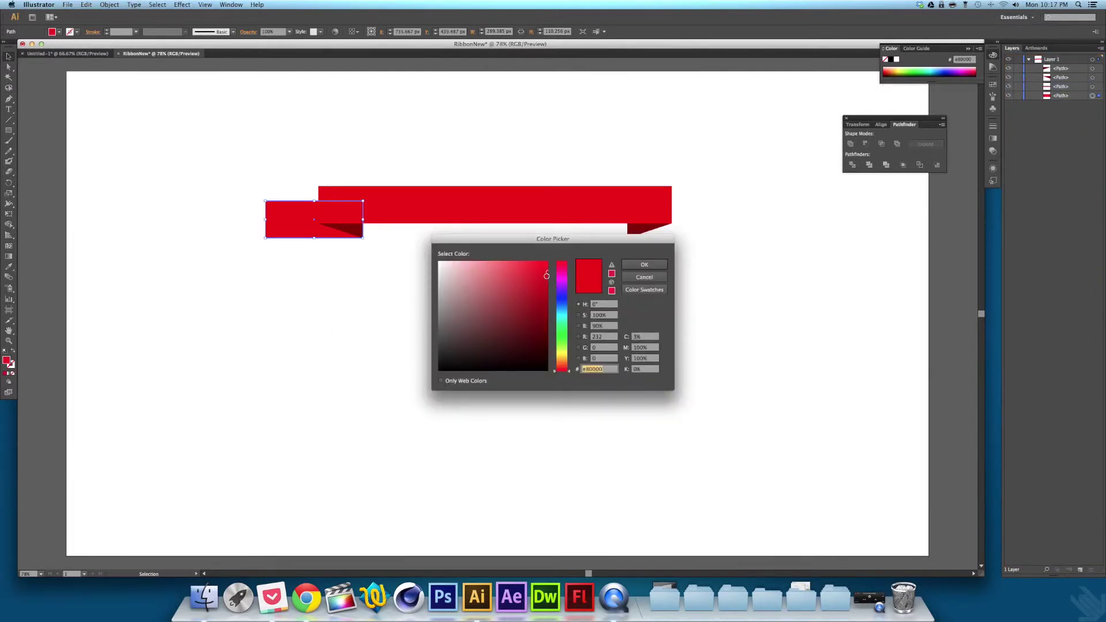
drag(547, 276, 562, 297)
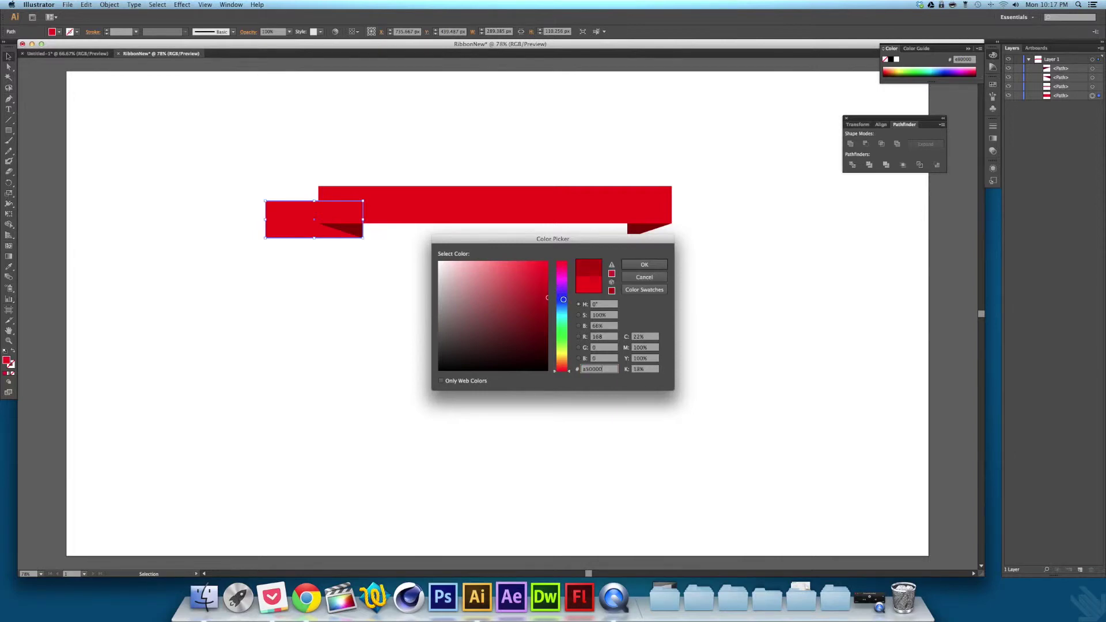
key(Return)
click(469, 280)
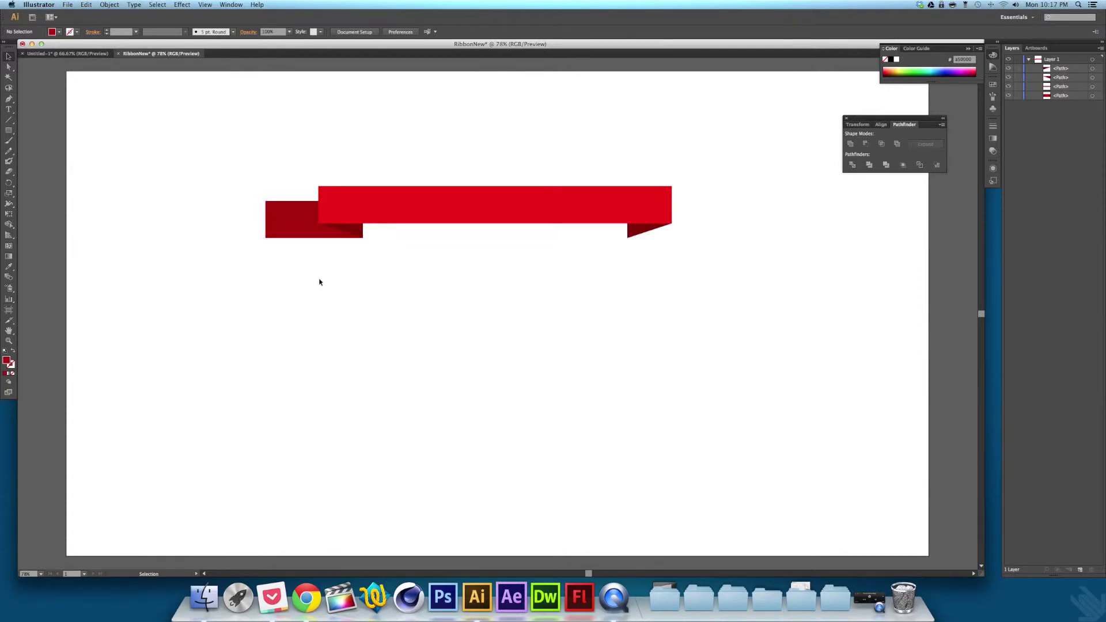
Step: Stretch the dark red block further left past the ribbon
drag(285, 237, 398, 248)
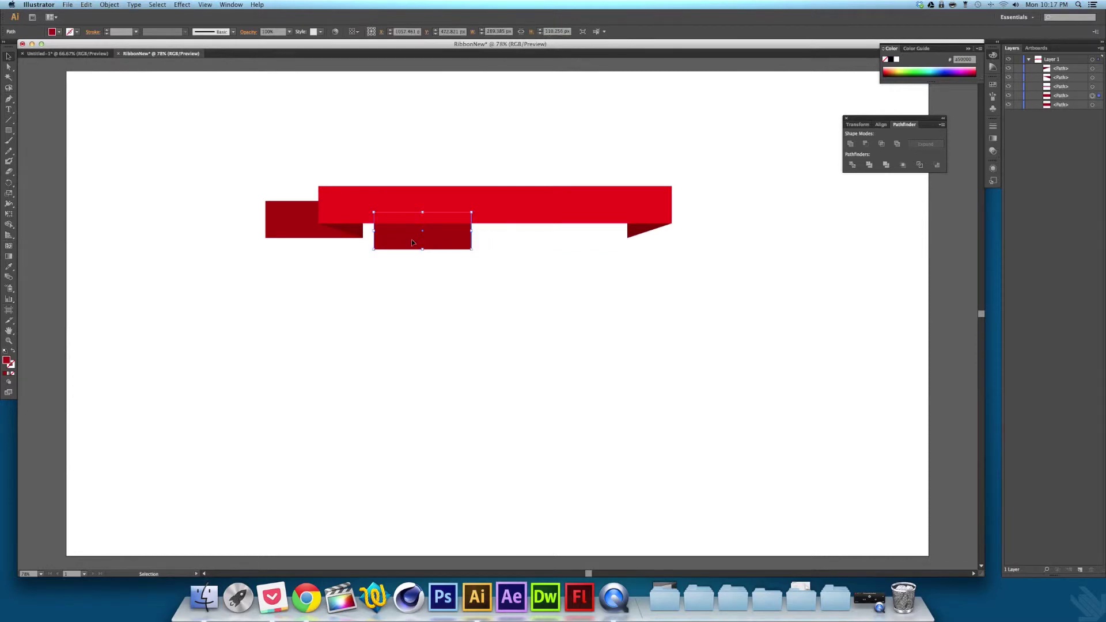
key(Delete)
click(268, 223)
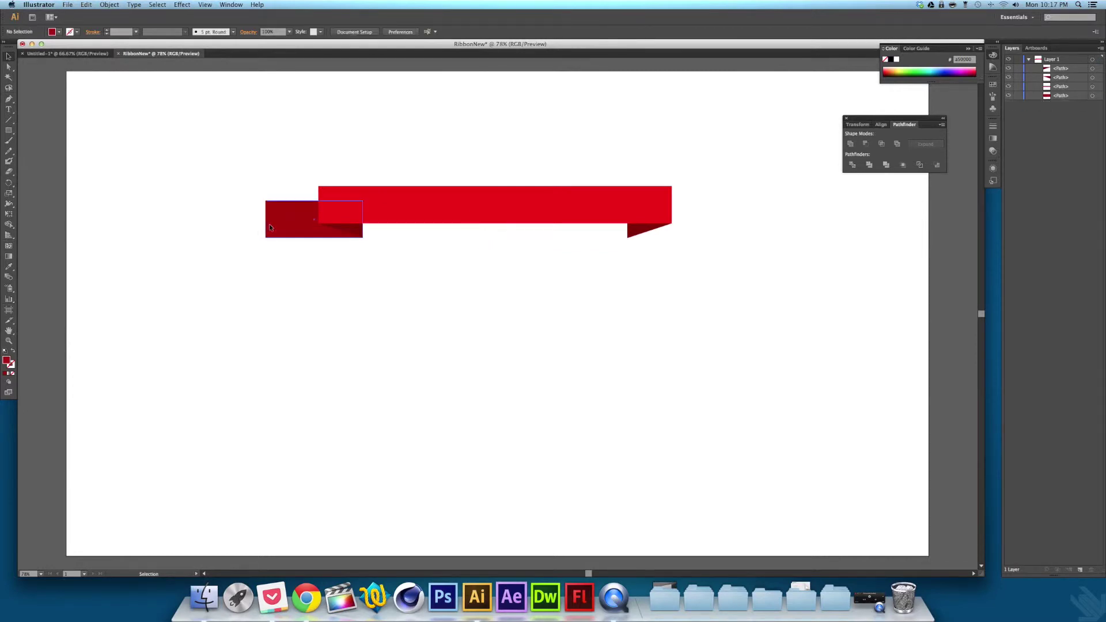
drag(265, 220, 230, 220)
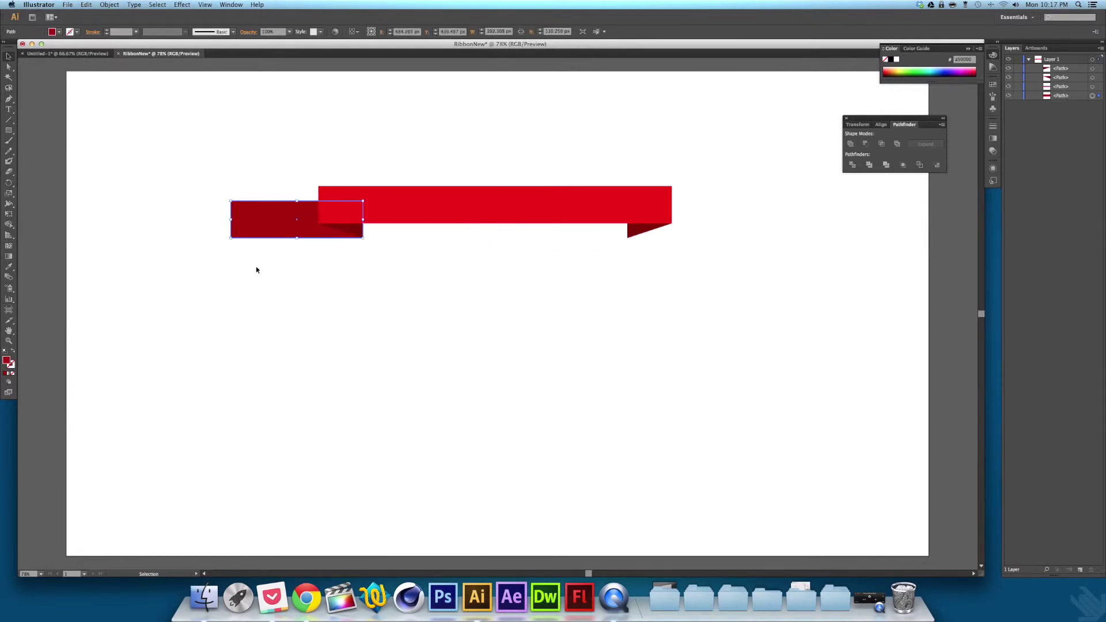
click(259, 270)
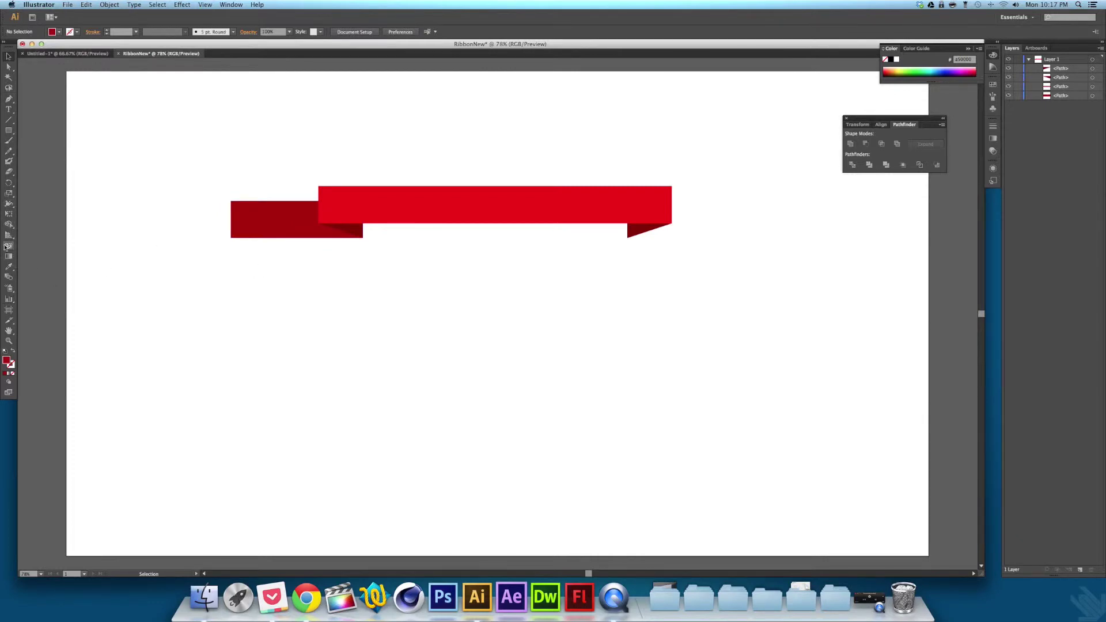
Step: Draw a small 3-point star triangle below the ribbon with the Star tool
drag(9, 131, 36, 172)
drag(336, 337, 384, 406)
key(Up)
key(Up)
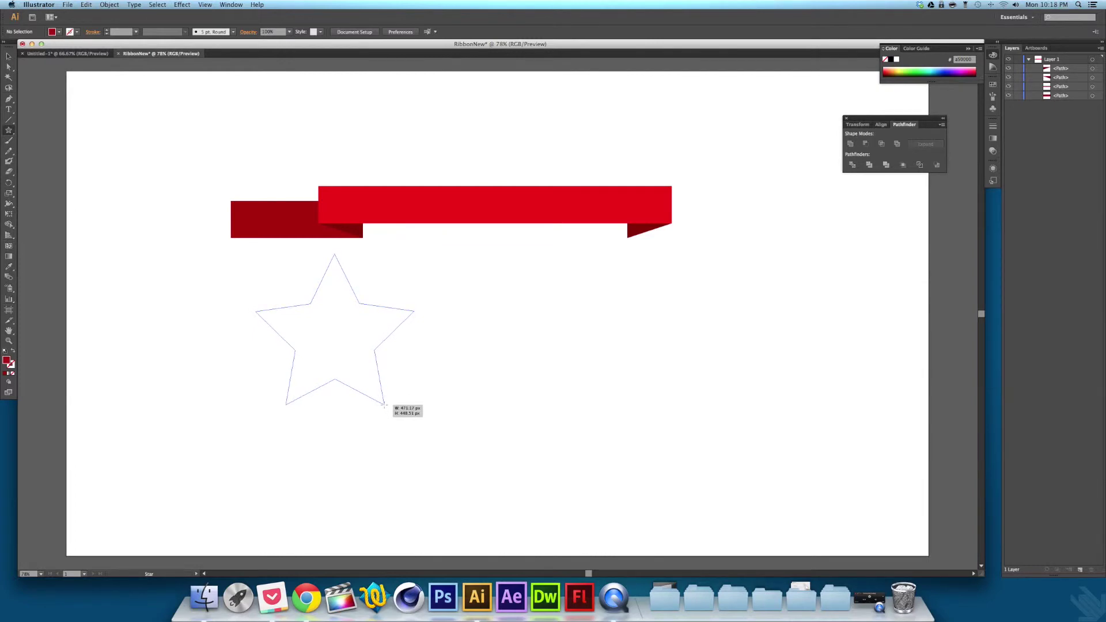
key(Down)
key(Down)
drag(385, 405, 332, 416)
key(Up)
key(Up)
key(Up)
key(Up)
key(Up)
key(Up)
key(Up)
key(Up)
key(Up)
key(Down)
key(Down)
key(Down)
key(Down)
key(Down)
key(Down)
key(Down)
key(Down)
key(Down)
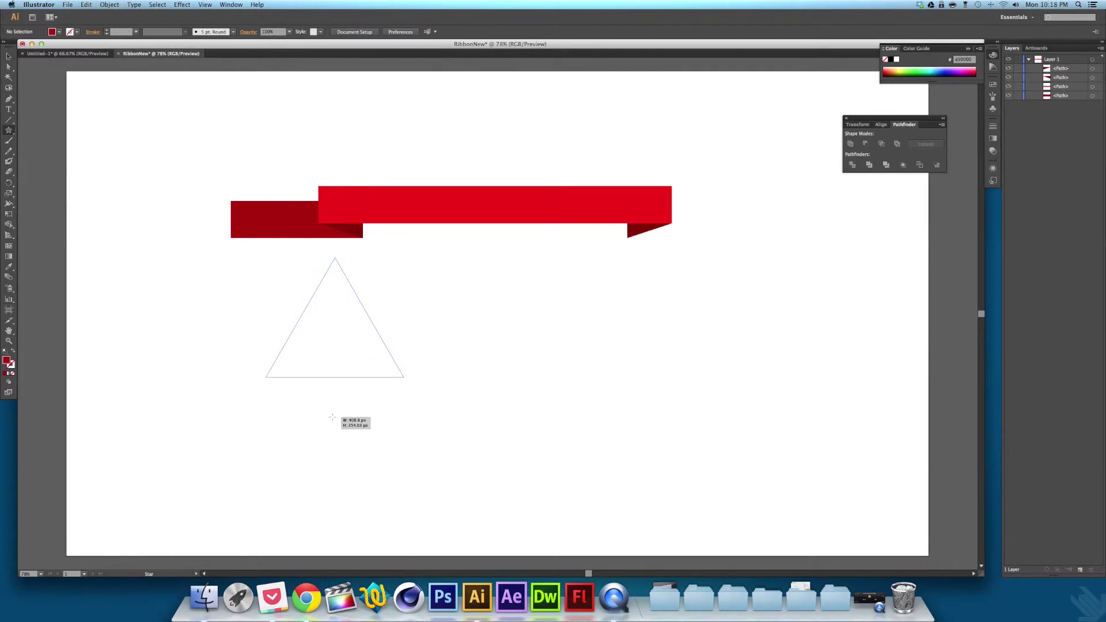
drag(333, 417, 335, 392)
Step: Fill the triangle with blue
click(6, 57)
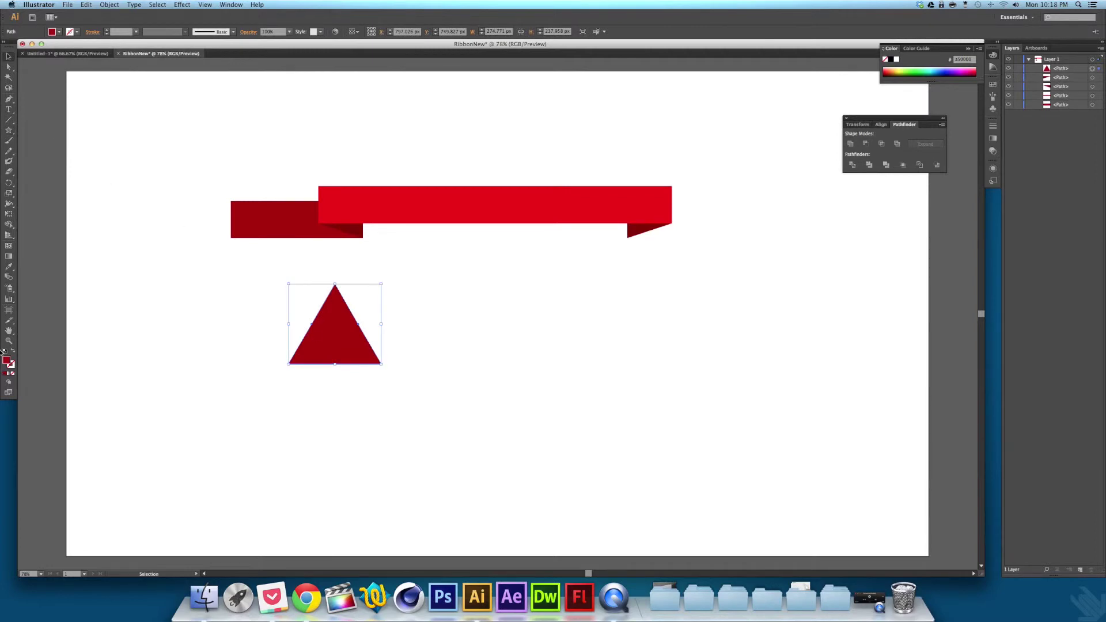
double_click(6, 361)
click(562, 303)
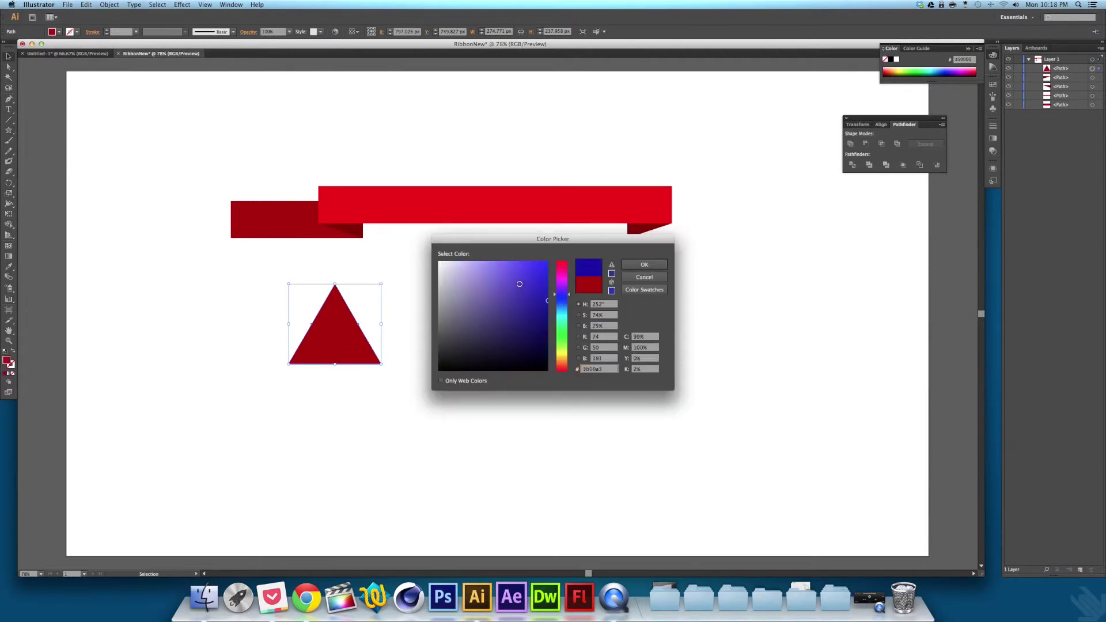
click(644, 264)
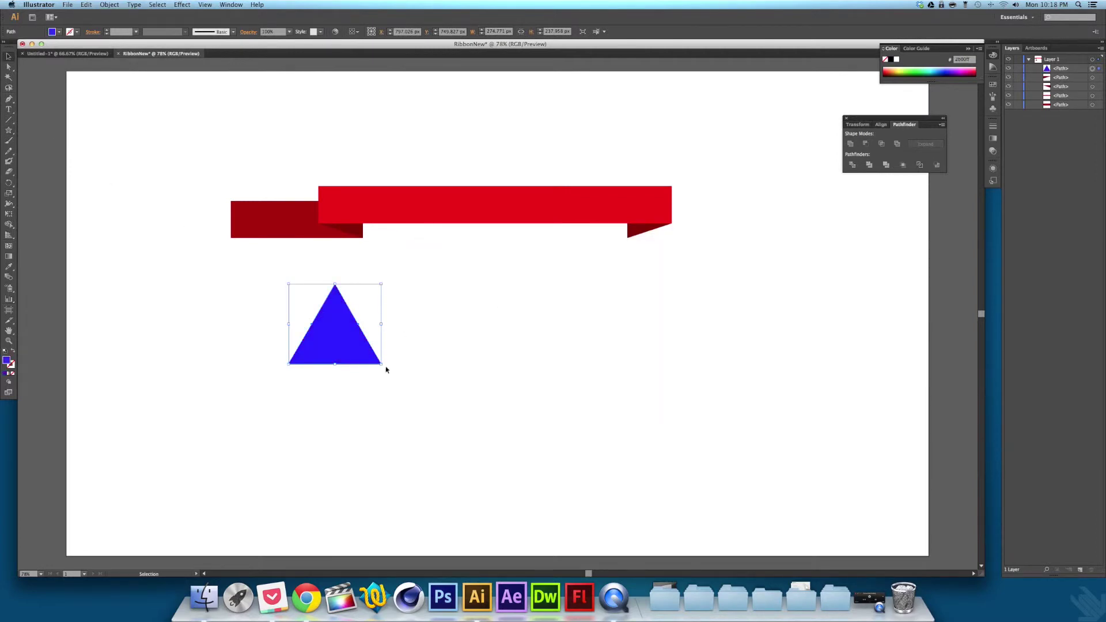
Step: Rotate the triangle 90° to point right and place it on the tail's left end
drag(384, 364, 296, 373)
click(365, 374)
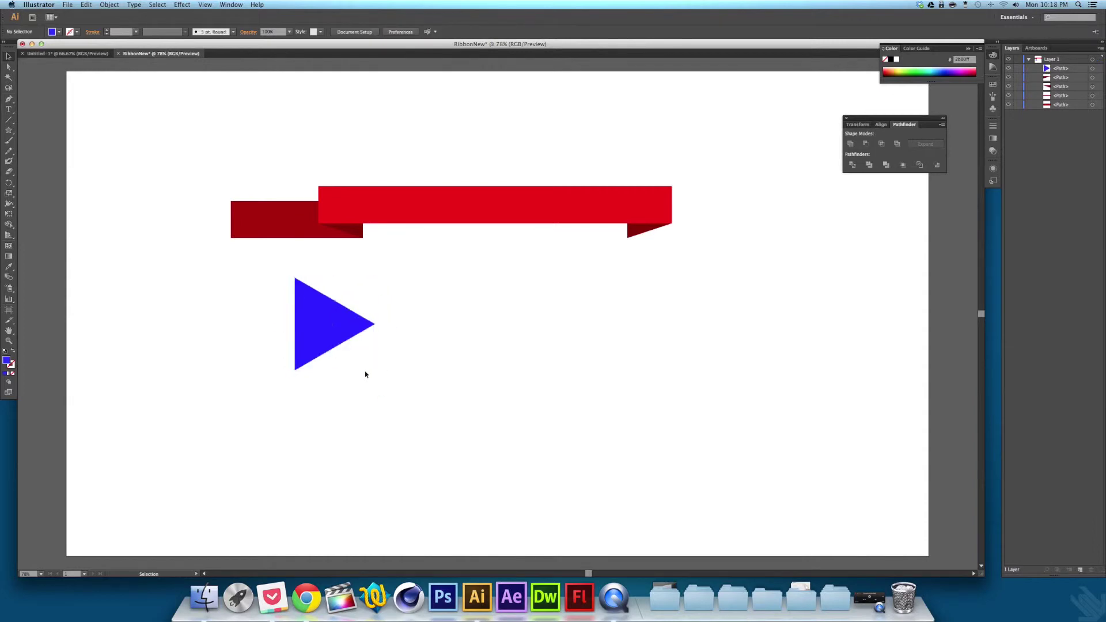
drag(321, 321, 252, 231)
click(318, 297)
click(297, 293)
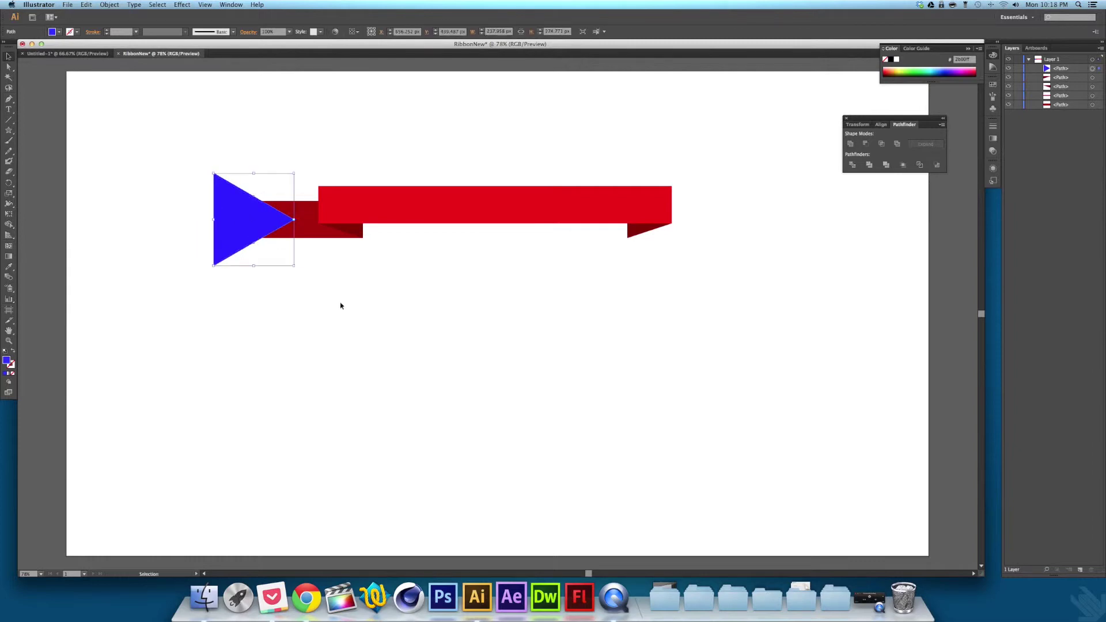
click(340, 303)
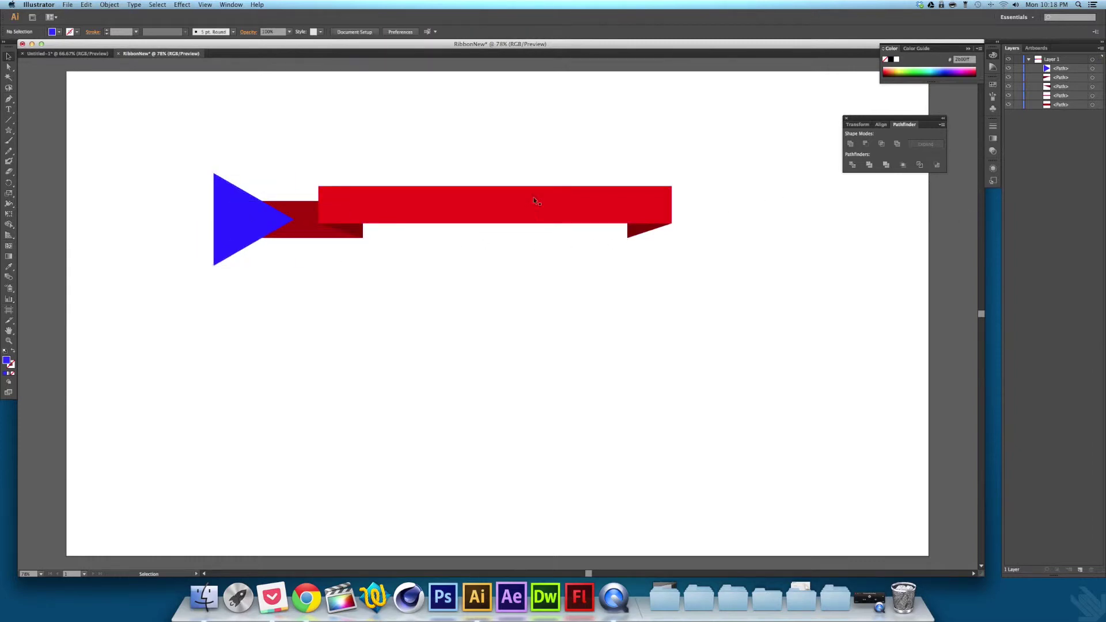
Step: Cut the blue triangle out of the dark red tail with Pathfinder Minus Front
click(264, 218)
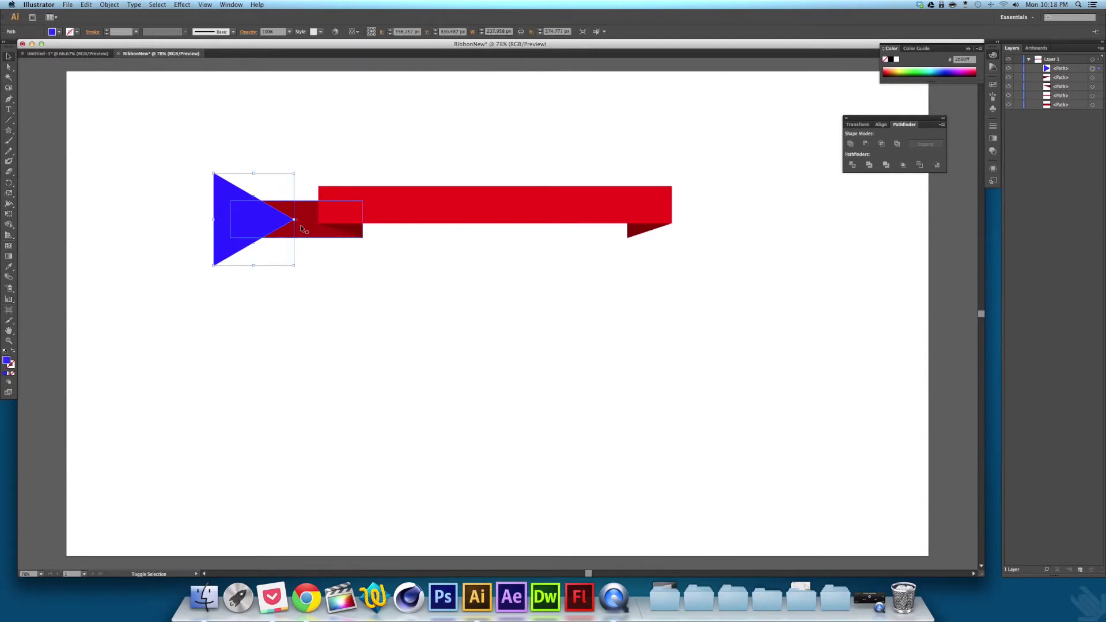
shift+click(263, 225)
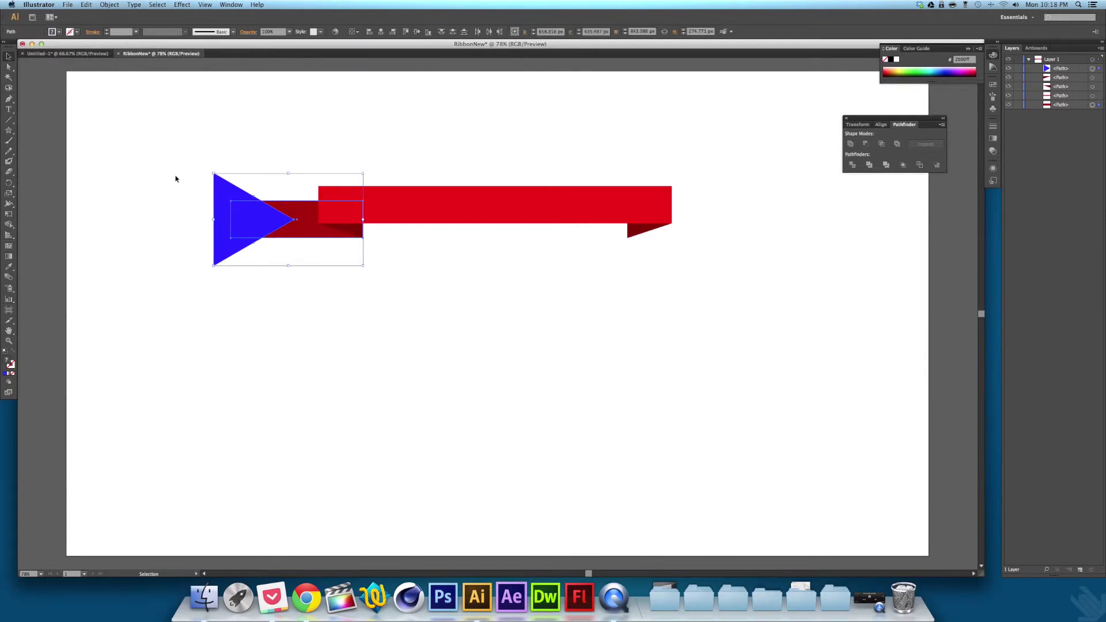
click(867, 149)
click(593, 279)
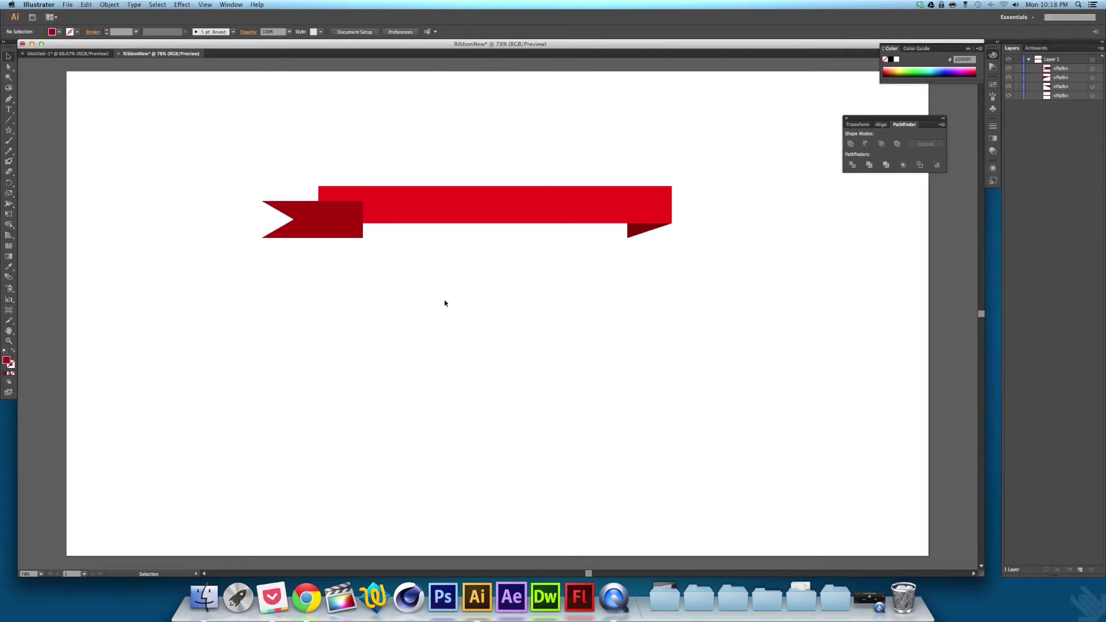
Step: Alt-drag a copy of the notched tail to the ribbon's right end
click(309, 226)
click(882, 225)
drag(1053, 72, 1060, 100)
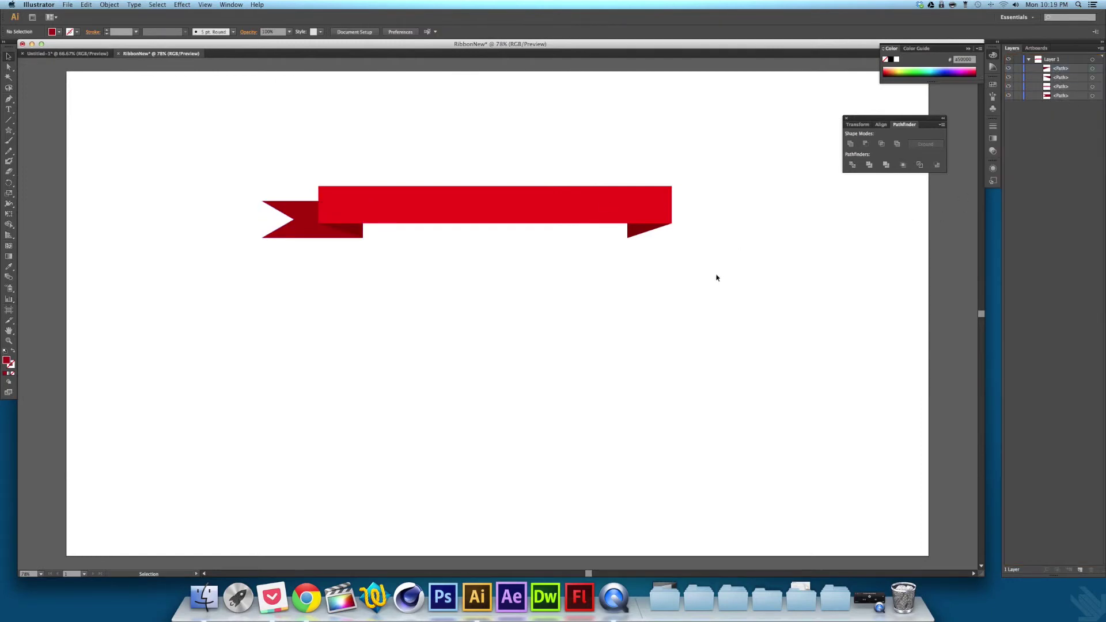
drag(310, 234, 676, 236)
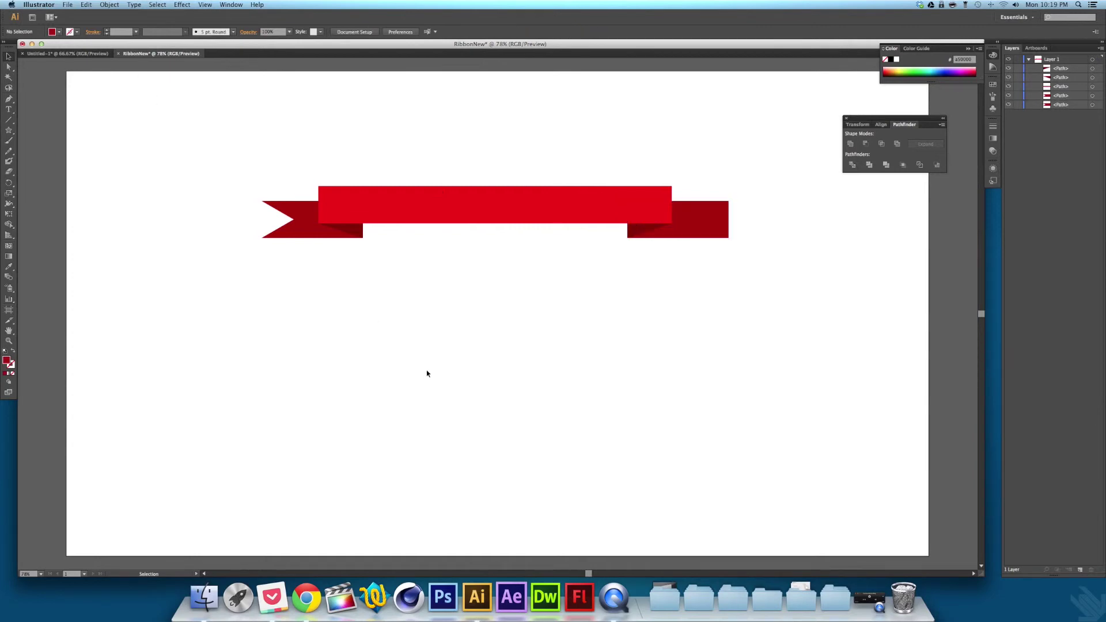
Step: Reflect the right tail across the vertical axis so it mirrors the left
click(134, 4)
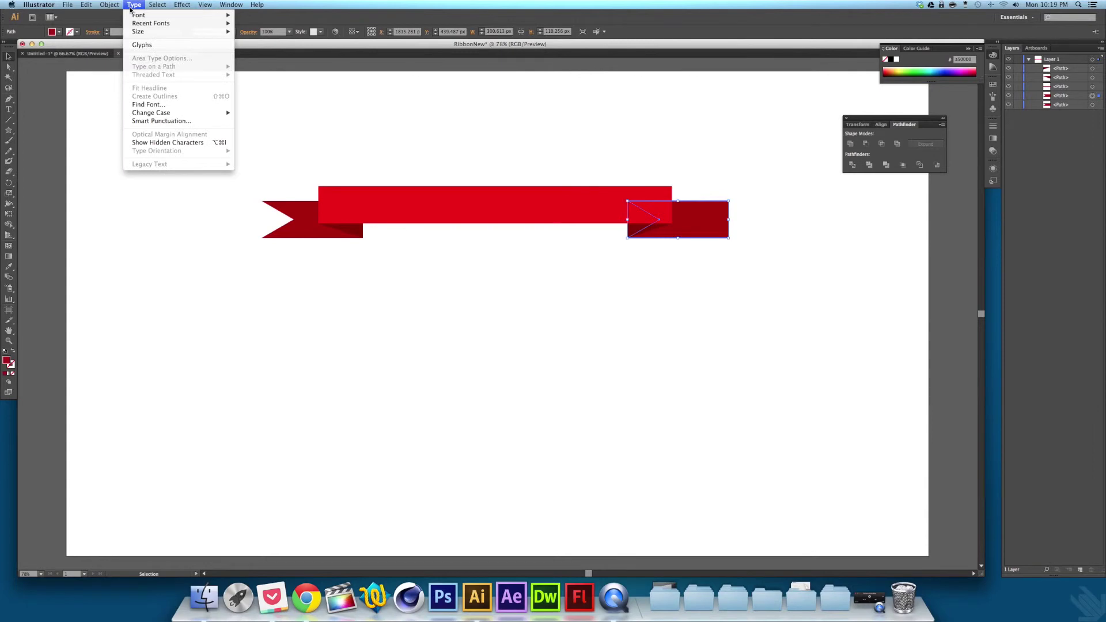
mouse_move(110, 5)
click(251, 52)
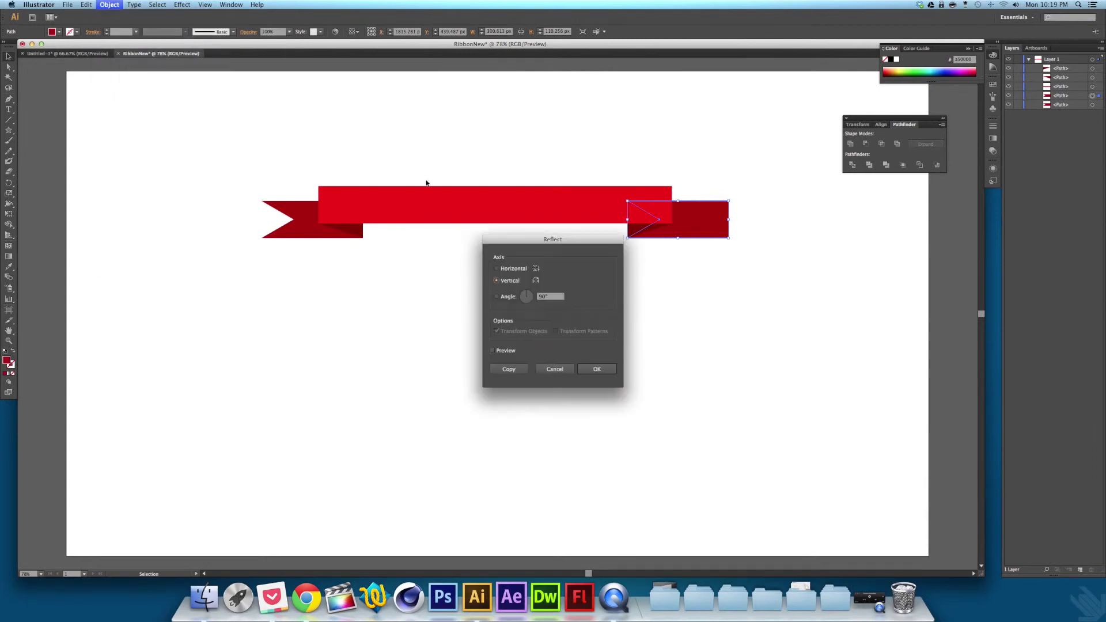
click(603, 371)
click(604, 323)
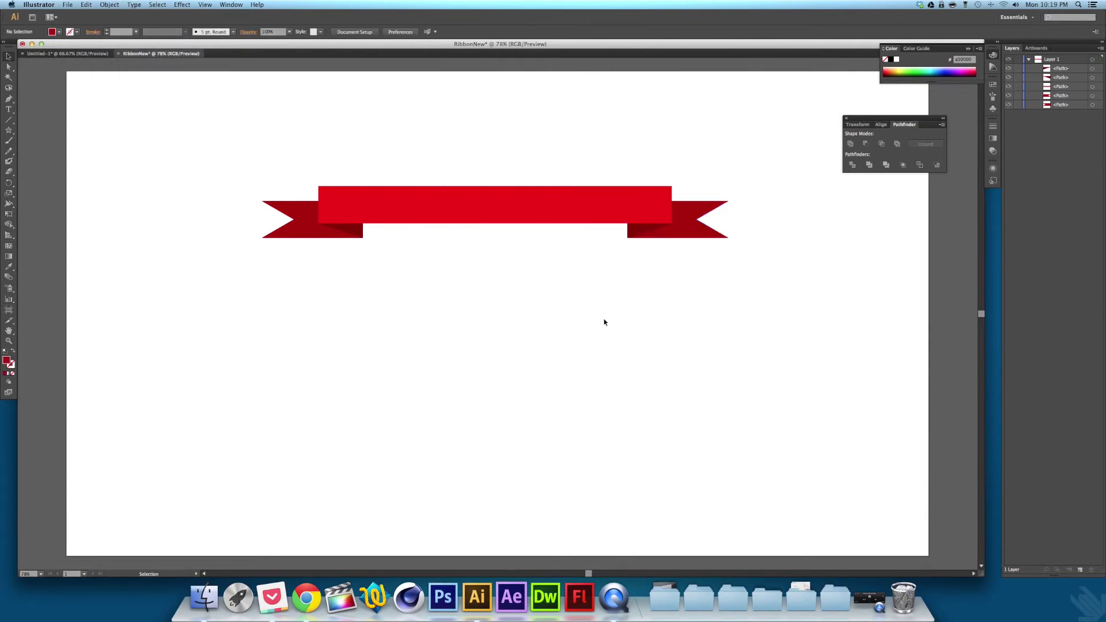
Step: Resize the whole ribbon's height from its top handle, ending at a slim height
scroll(803, 327, up, 1)
key(super+a)
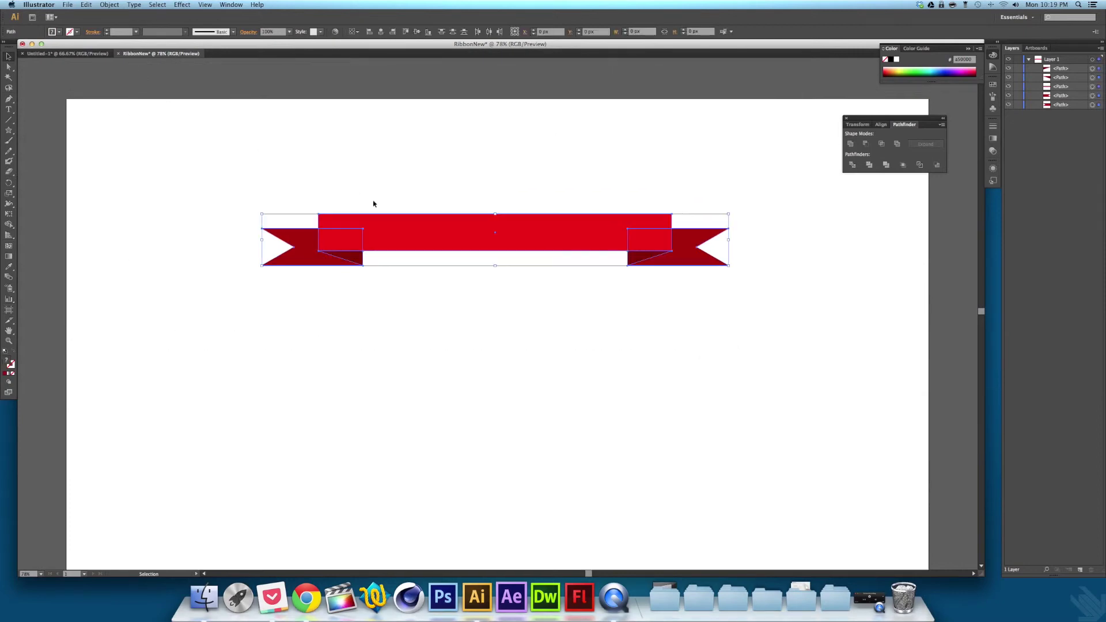
drag(496, 214, 503, 167)
click(525, 309)
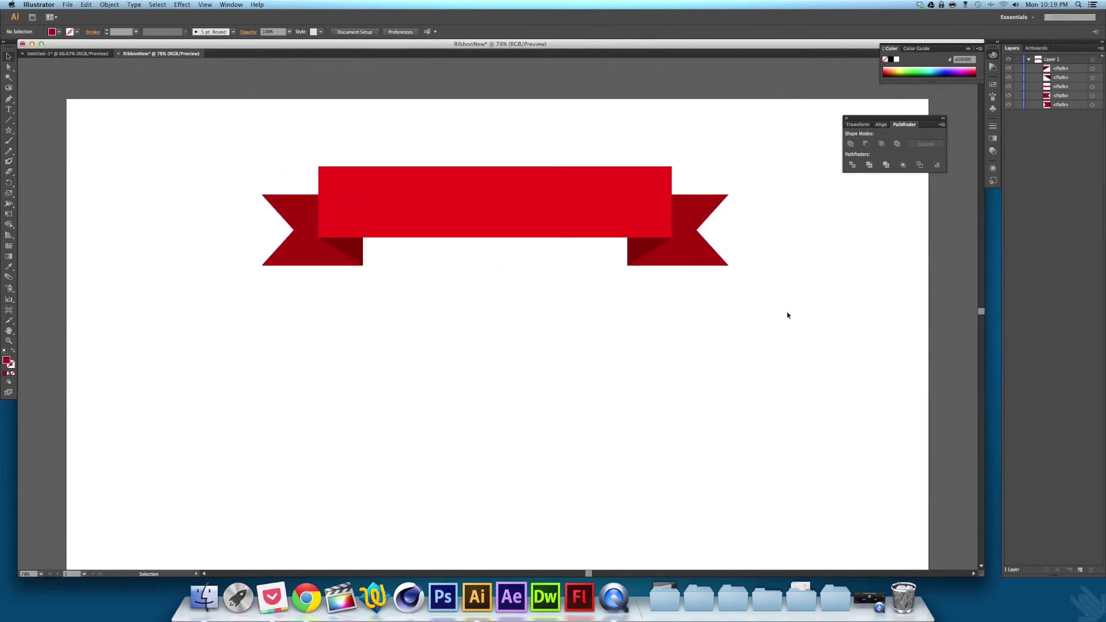
drag(787, 316, 247, 166)
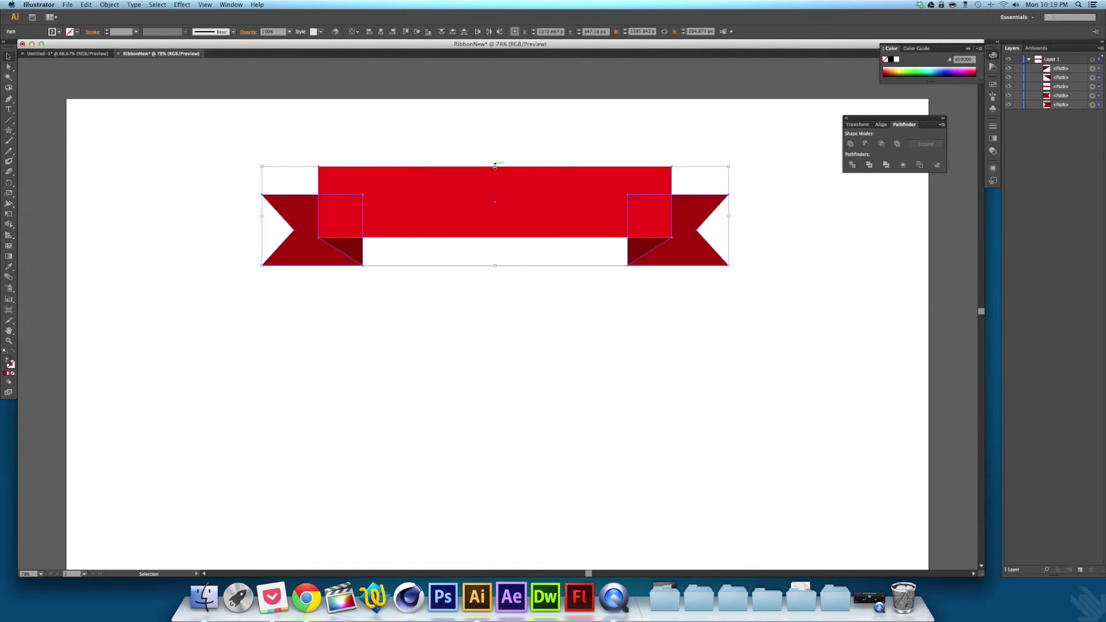
drag(495, 166, 506, 79)
click(540, 320)
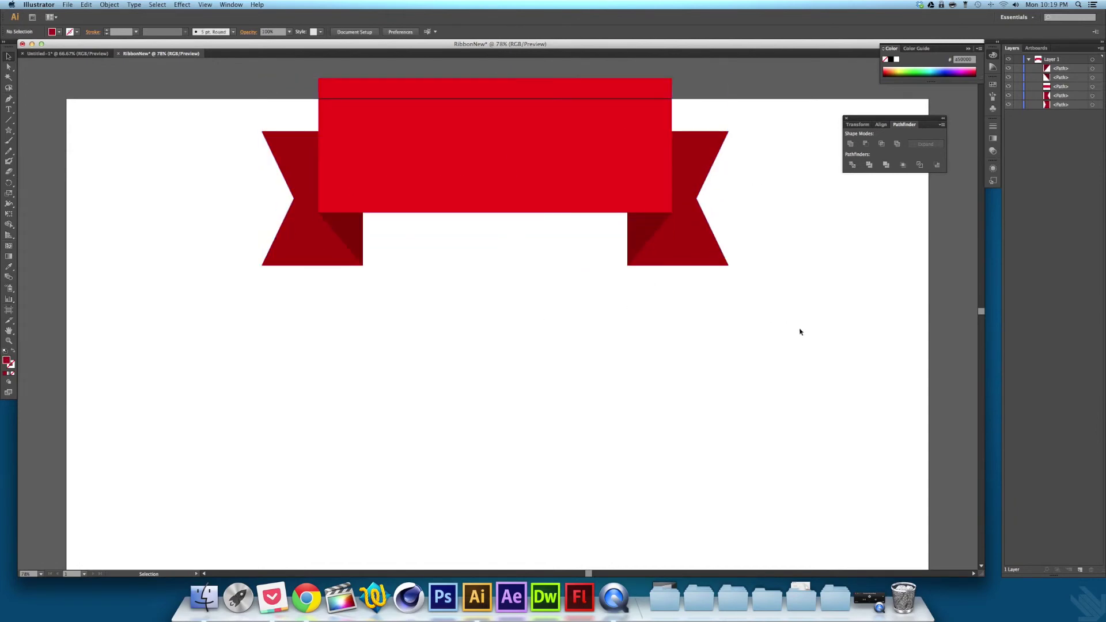
drag(812, 342, 179, 63)
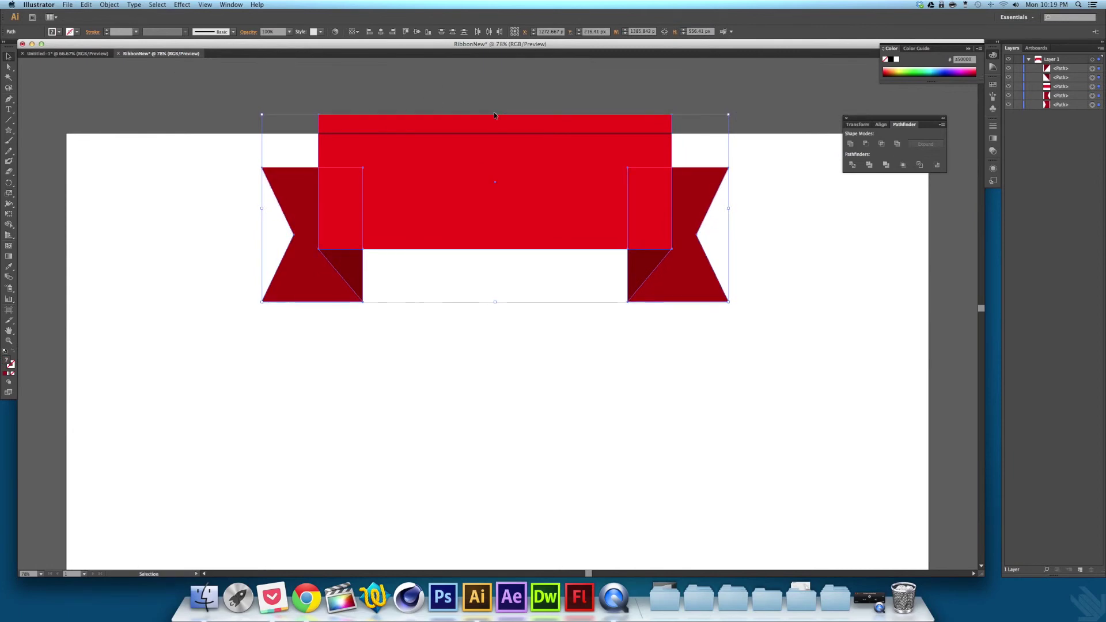
drag(495, 113, 497, 243)
click(550, 353)
scroll(551, 354, down, 3)
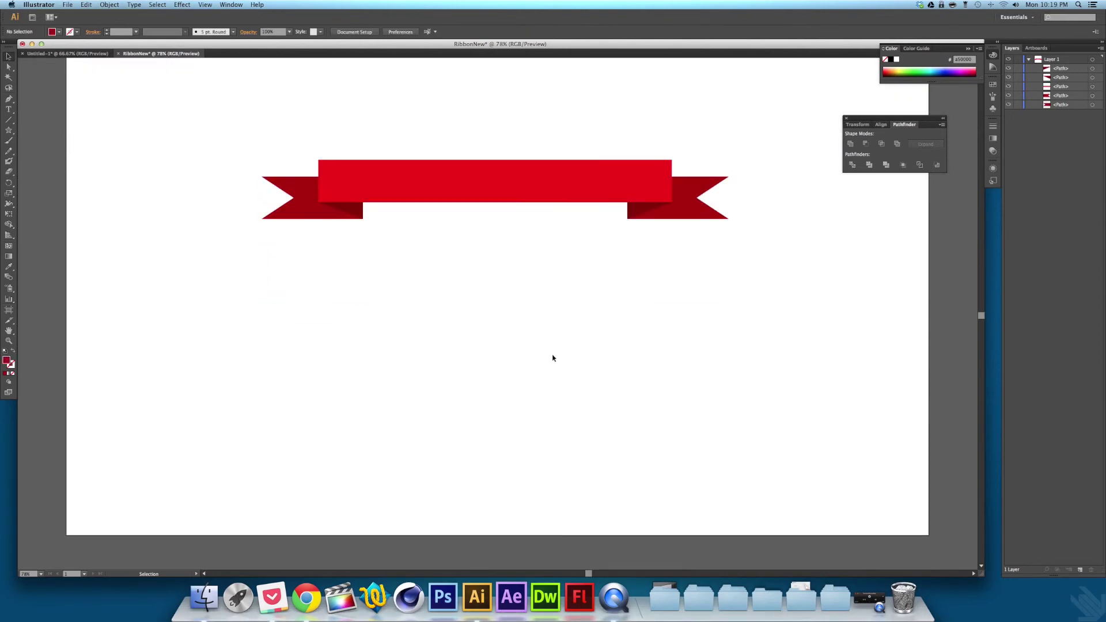
scroll(594, 360, down, 2)
scroll(598, 360, up, 1)
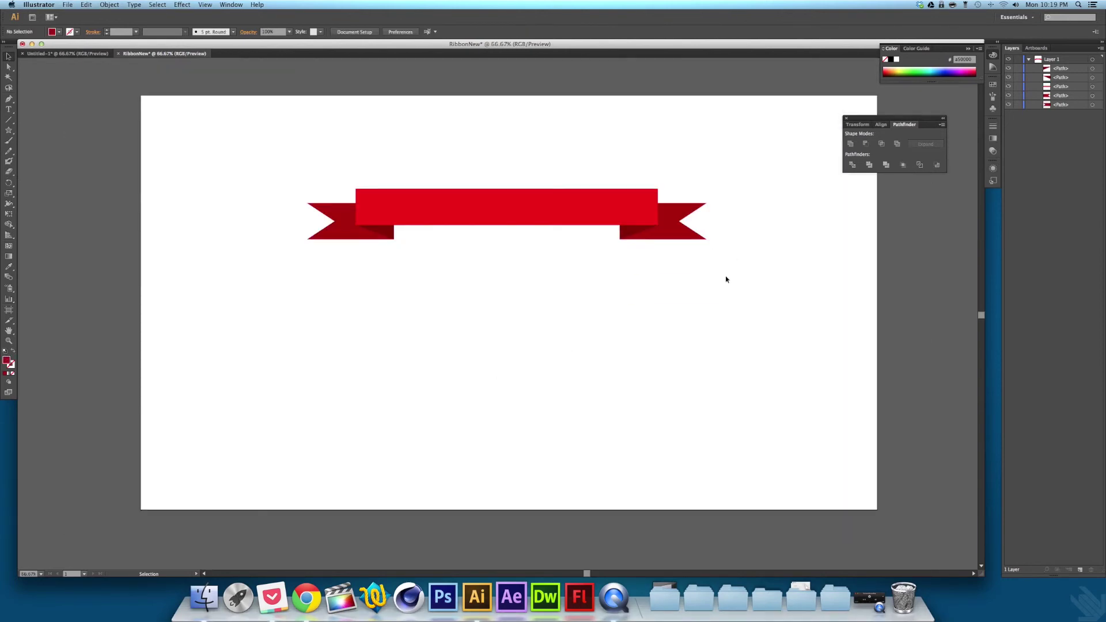
drag(715, 299, 252, 162)
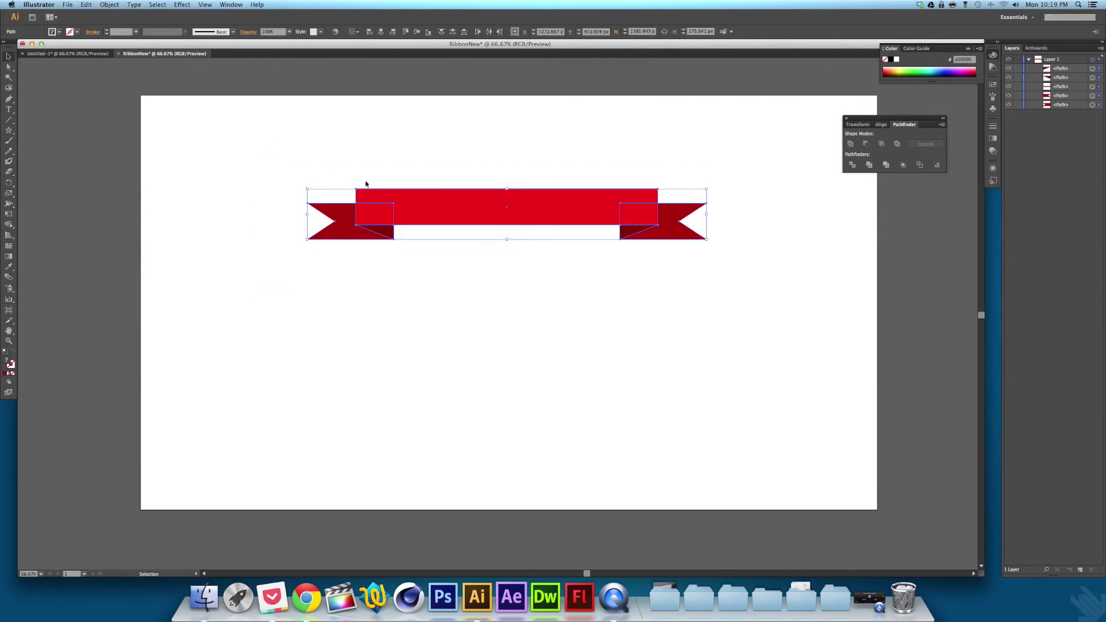
Step: Duplicate the ribbon below and recolour the copy's centre band cyan
drag(434, 204, 451, 286)
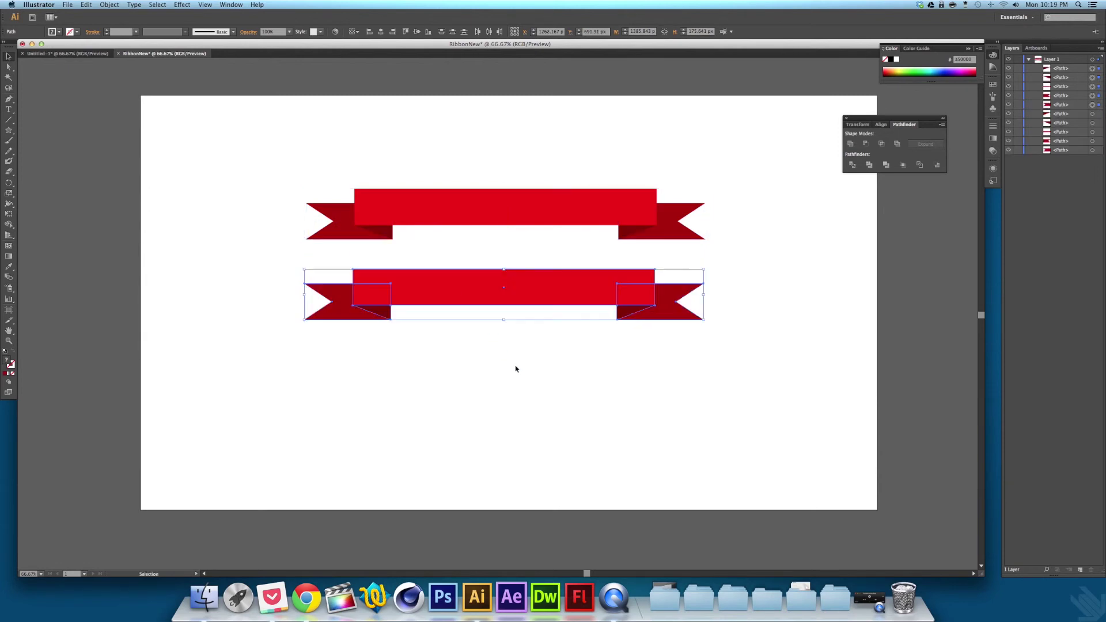
click(525, 382)
click(504, 303)
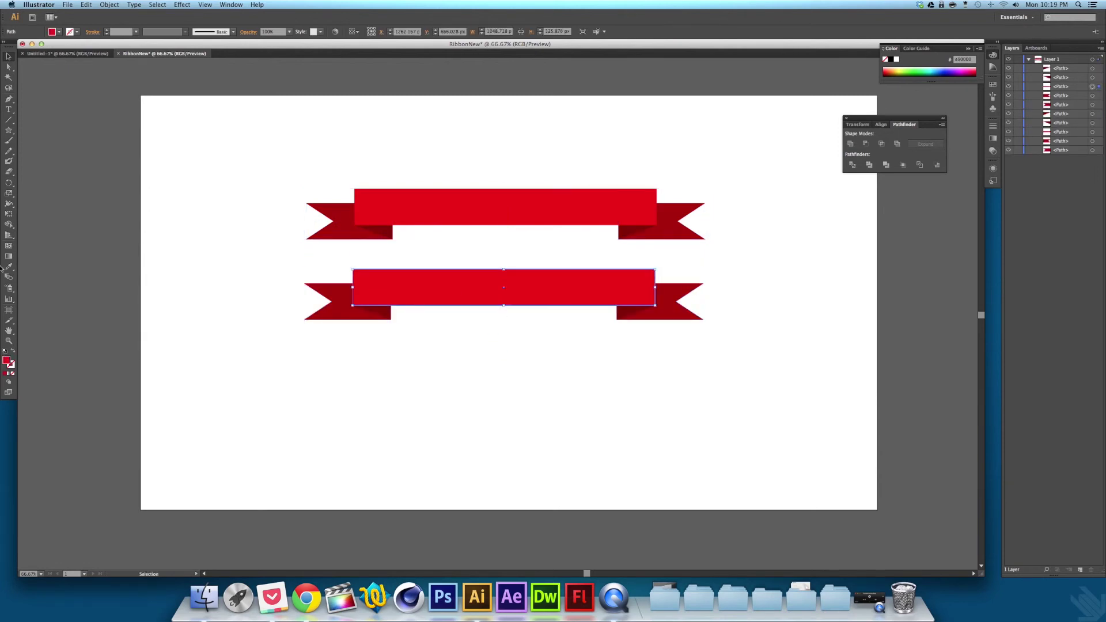
double_click(9, 362)
drag(561, 305, 560, 319)
drag(548, 282, 550, 276)
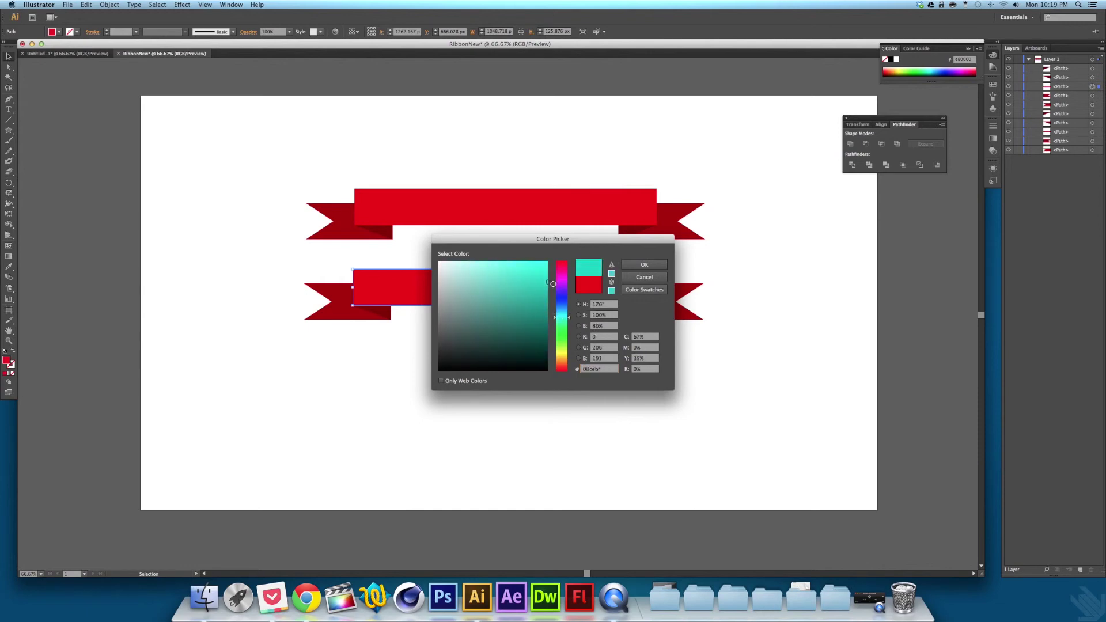
click(644, 265)
click(462, 353)
Step: Fill both folds of the lower ribbon with dark teal
click(375, 313)
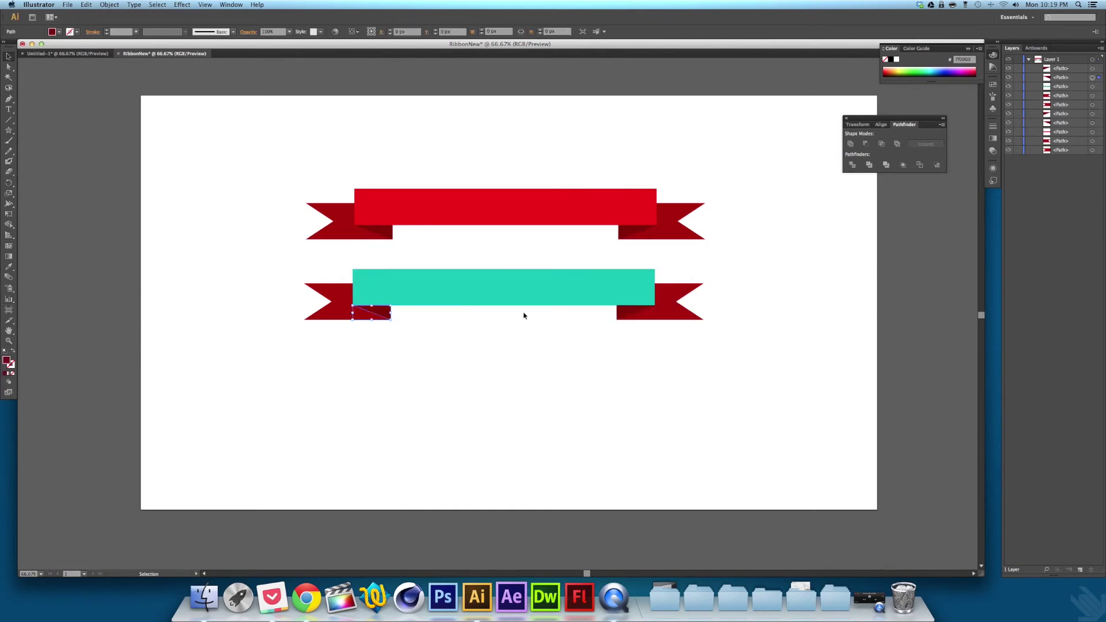
shift+click(629, 314)
double_click(11, 363)
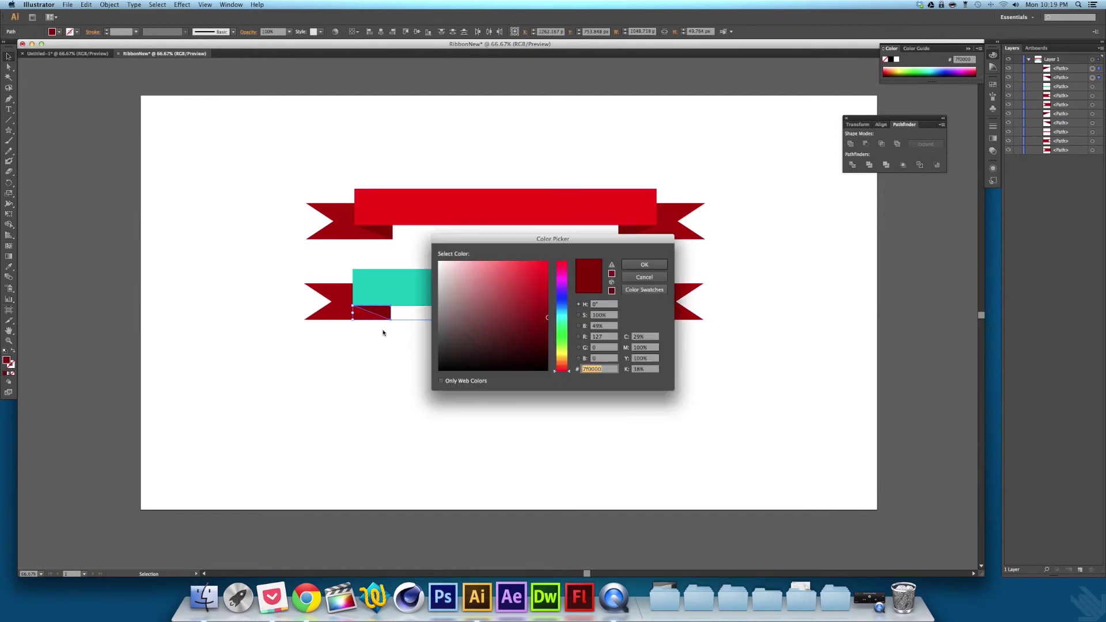
click(565, 318)
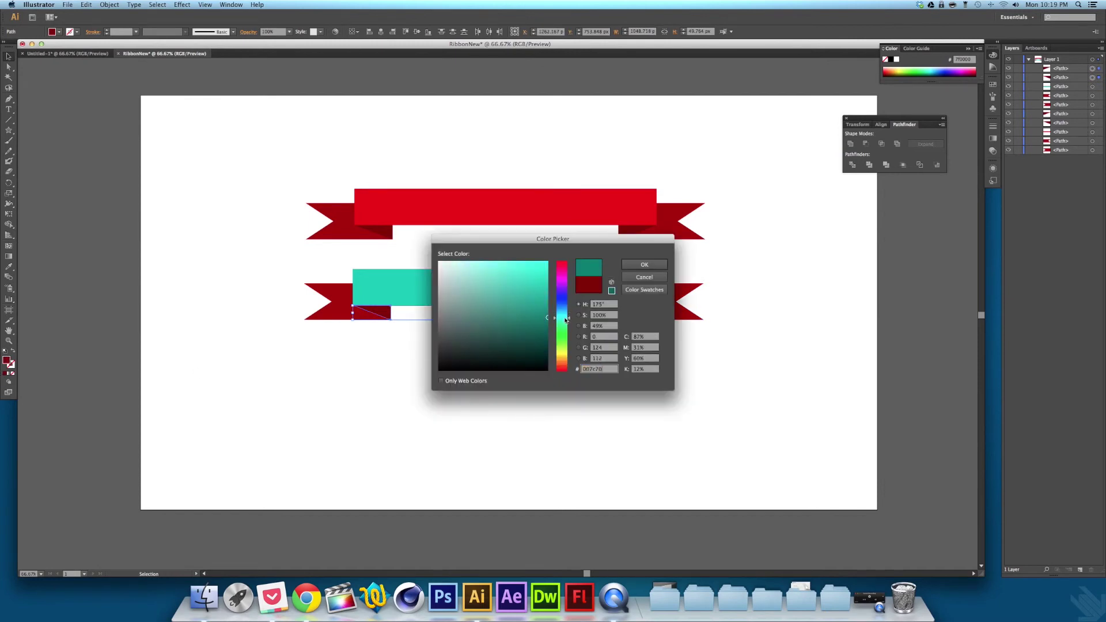
drag(546, 294, 562, 330)
click(644, 264)
click(580, 361)
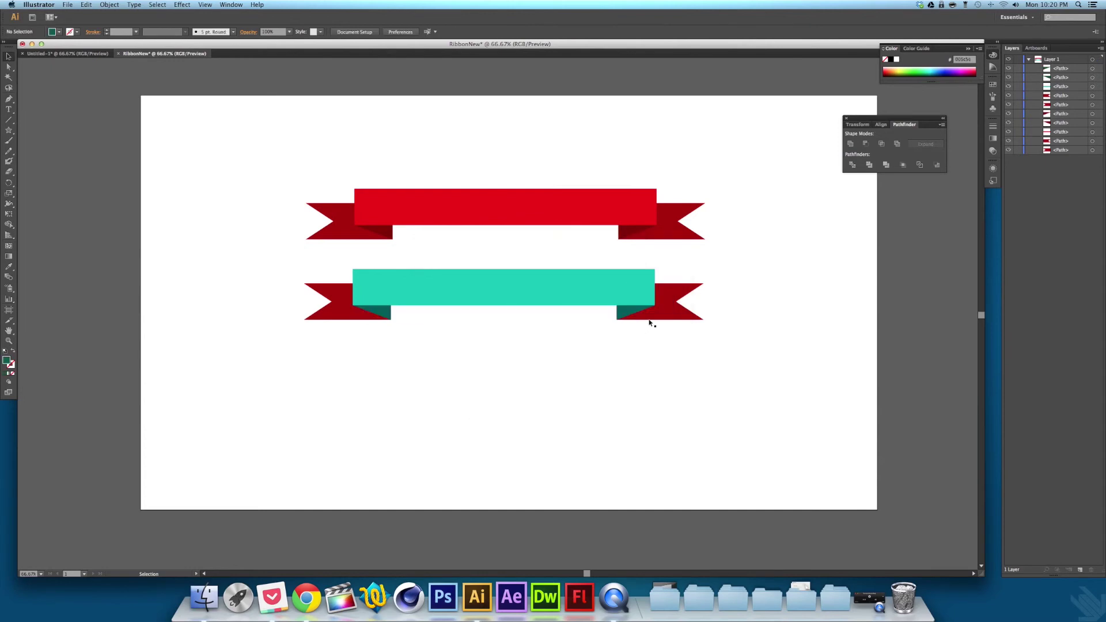
Step: Colour both wings of the lower ribbon a slightly darker teal
click(650, 316)
shift+click(340, 311)
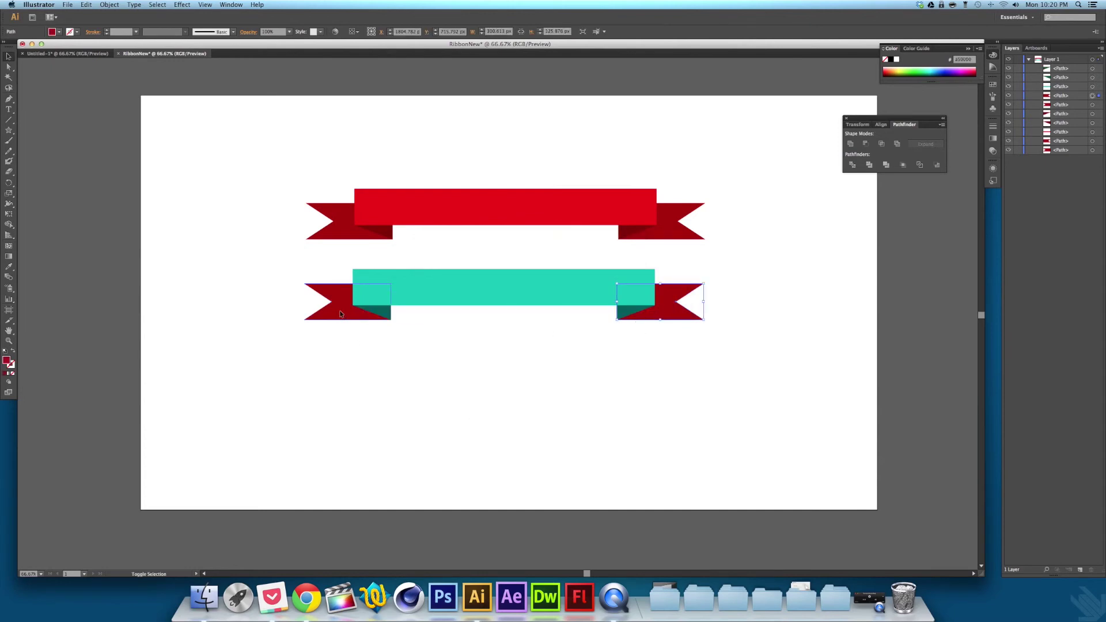
double_click(6, 361)
click(564, 319)
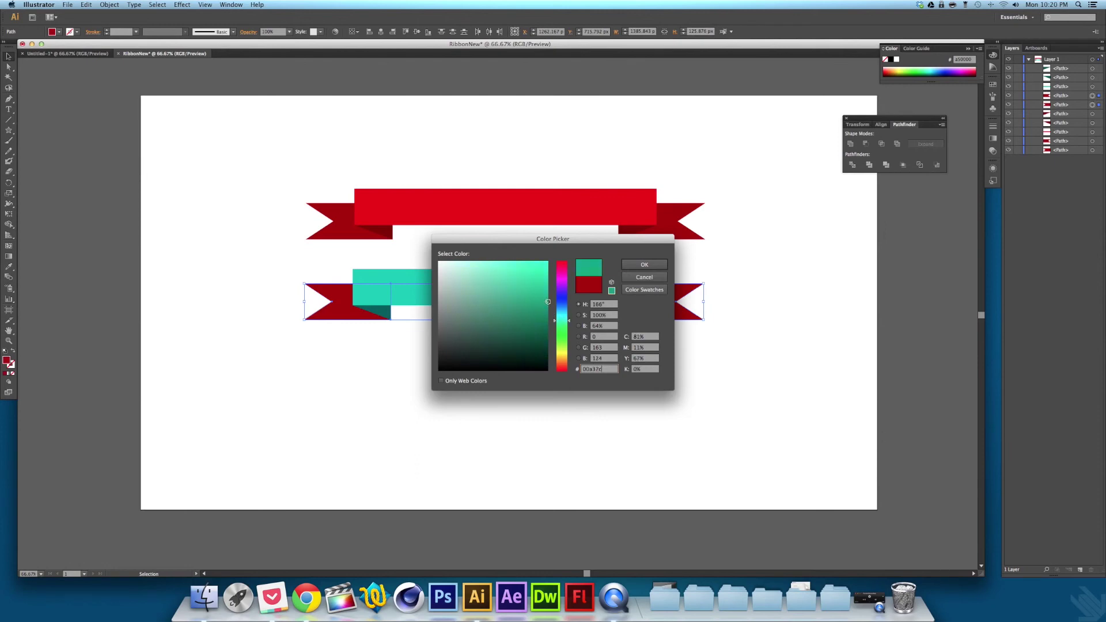
mouse_move(546, 300)
mouse_down()
mouse_move(550, 291)
mouse_move(561, 308)
mouse_up()
click(644, 265)
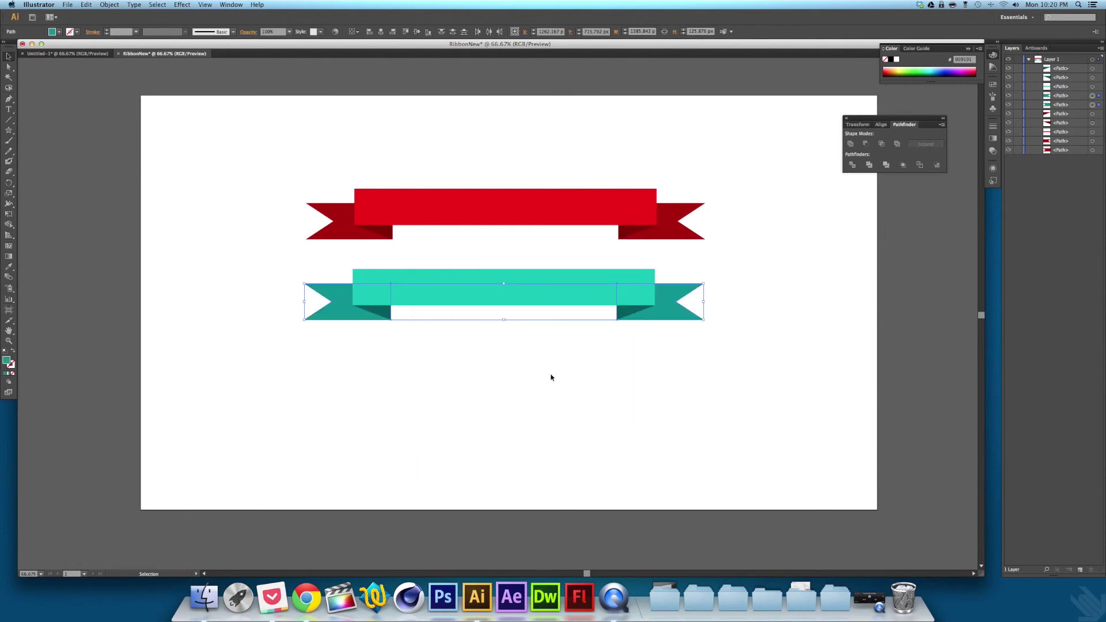
click(734, 387)
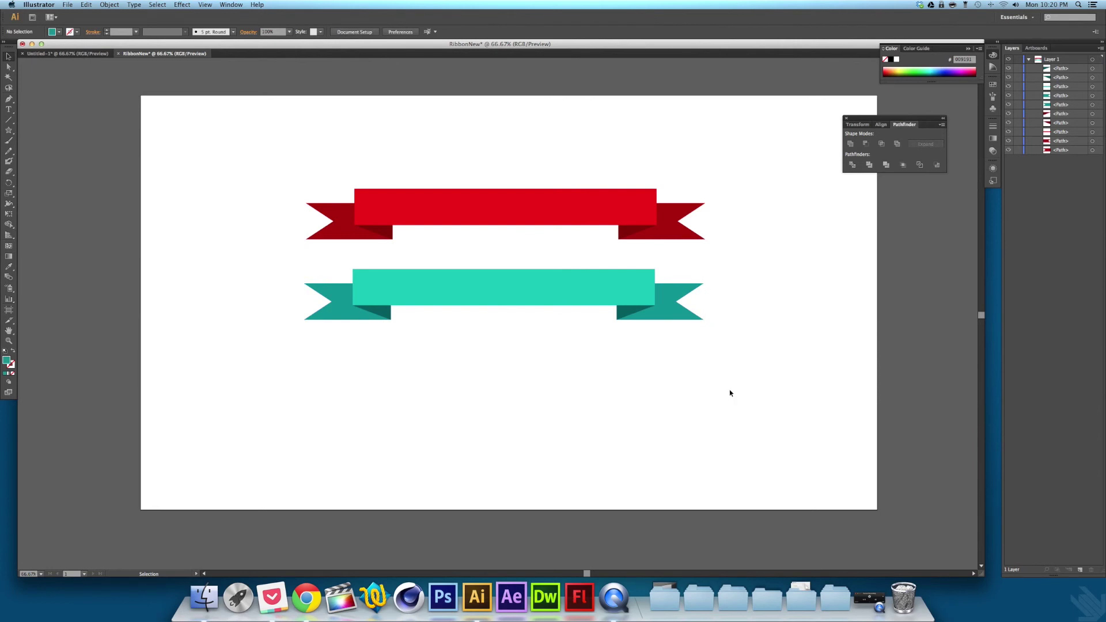
drag(734, 386, 734, 271)
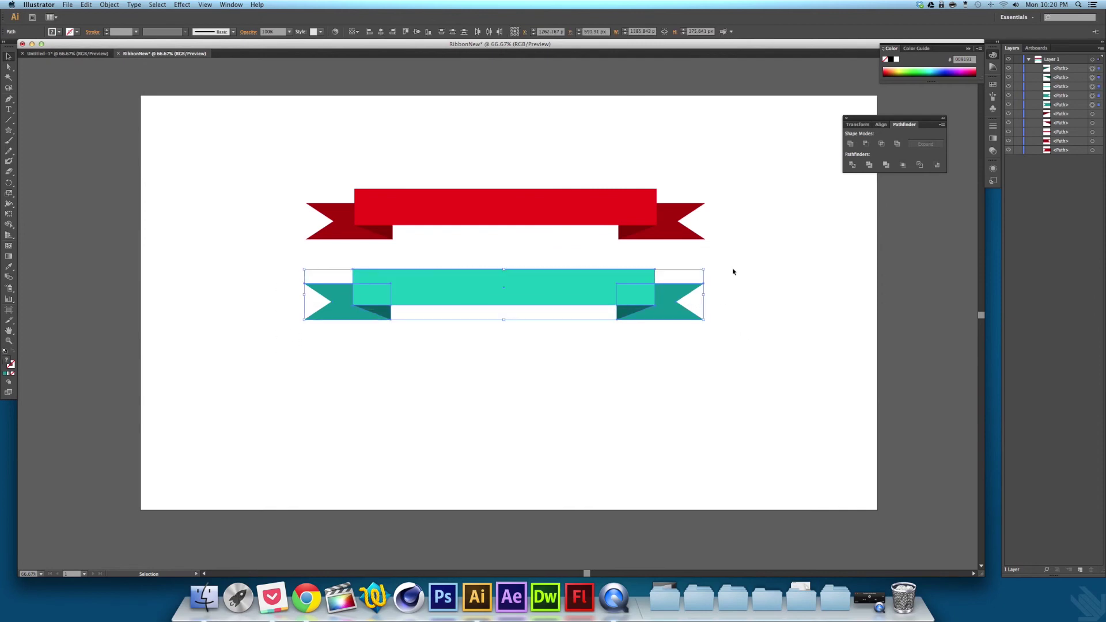
click(742, 230)
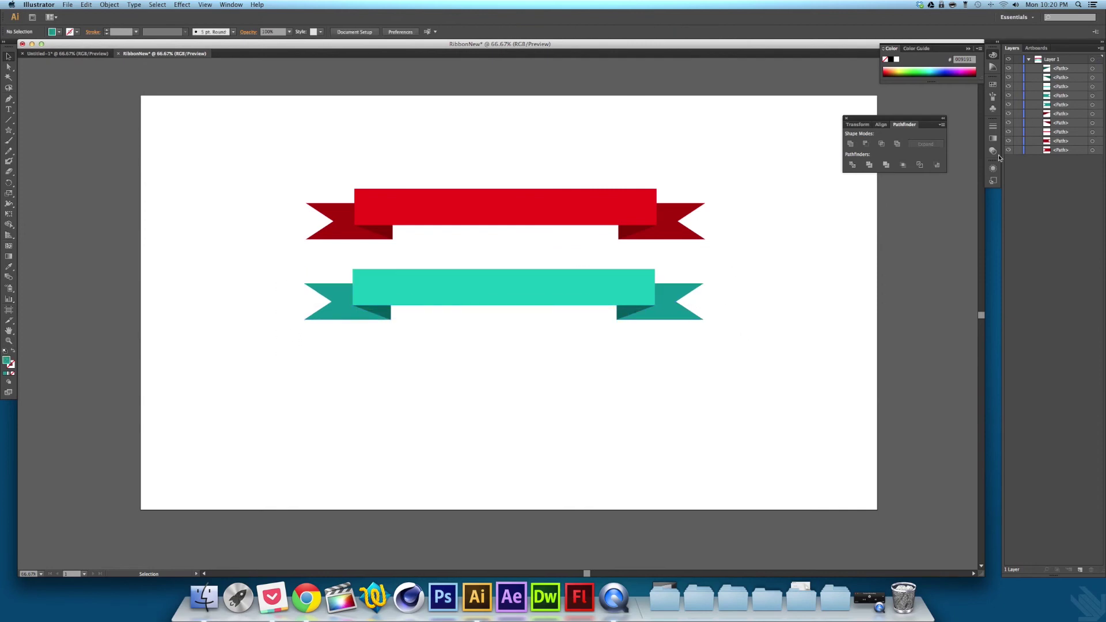
drag(758, 167, 294, 249)
click(288, 282)
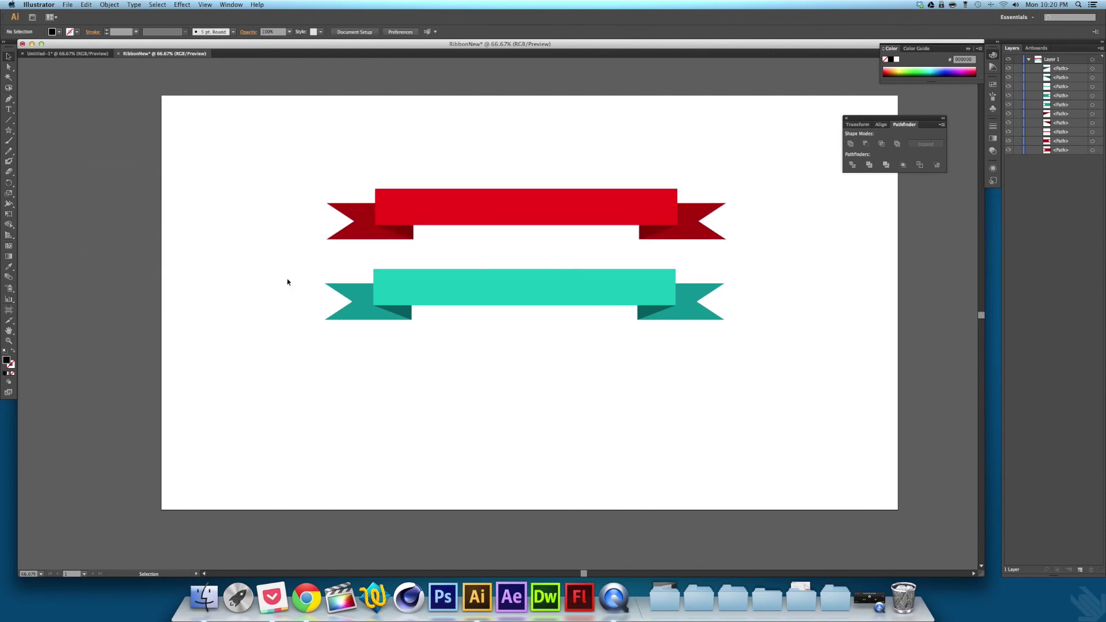
drag(289, 136, 765, 300)
click(808, 256)
click(227, 148)
click(798, 303)
click(784, 305)
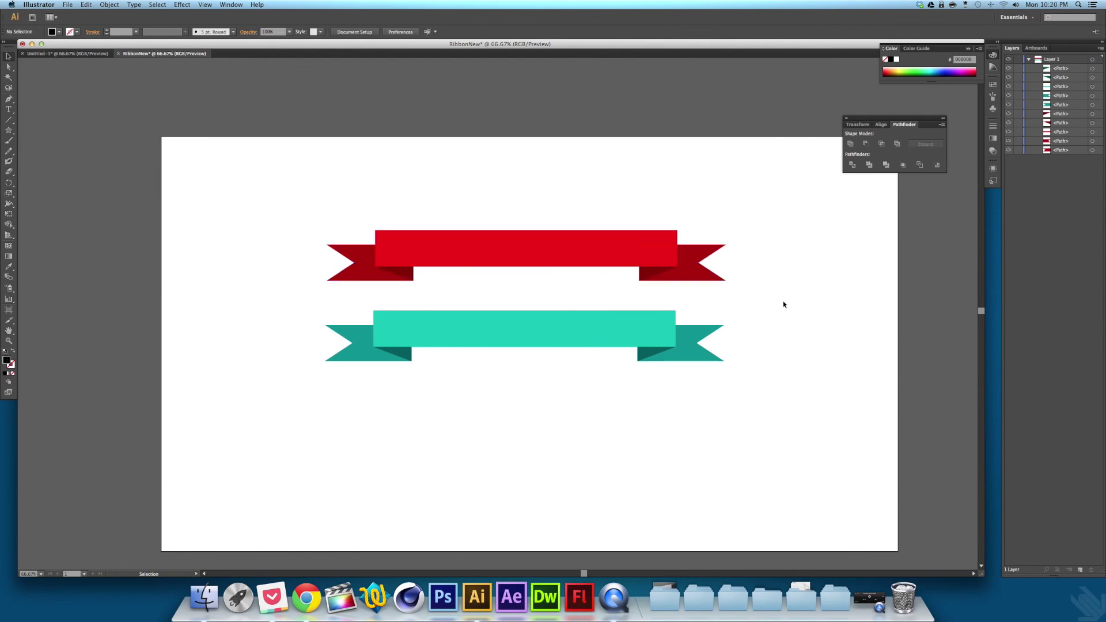